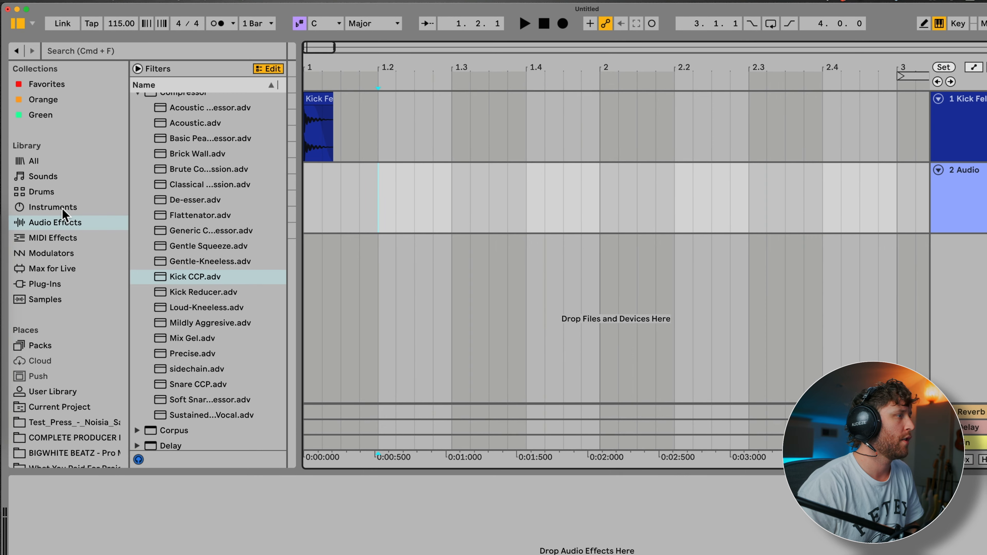
Filter the drum library to acoustic snares, audition samples, and place Snare Classic Canvas.aif on the second track at 1.2.1.
click(42, 191)
click(212, 132)
scroll(184, 350, down, 10)
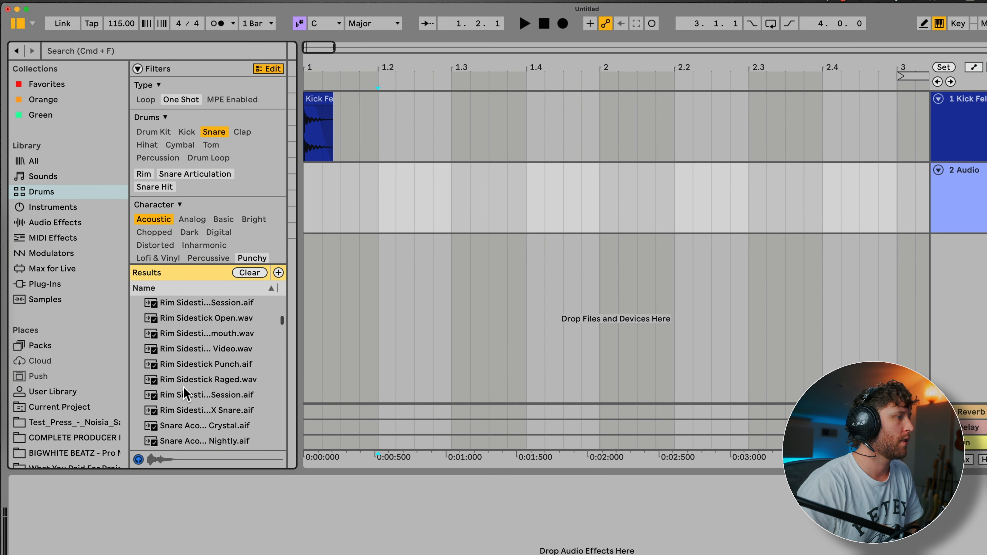
click(186, 366)
click(186, 350)
click(184, 368)
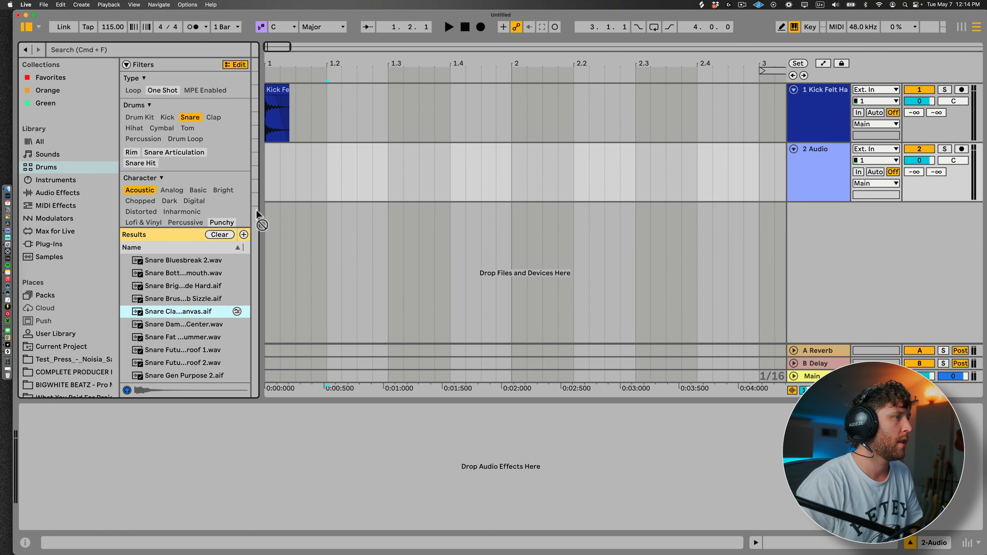
drag(171, 369, 387, 198)
key(space)
click(364, 150)
Replace the snare clip at 1.2.1 with the Splice sample MANNIE_FRESH_snare_one_shot_old_school_tight and play it.
drag(352, 155, 338, 157)
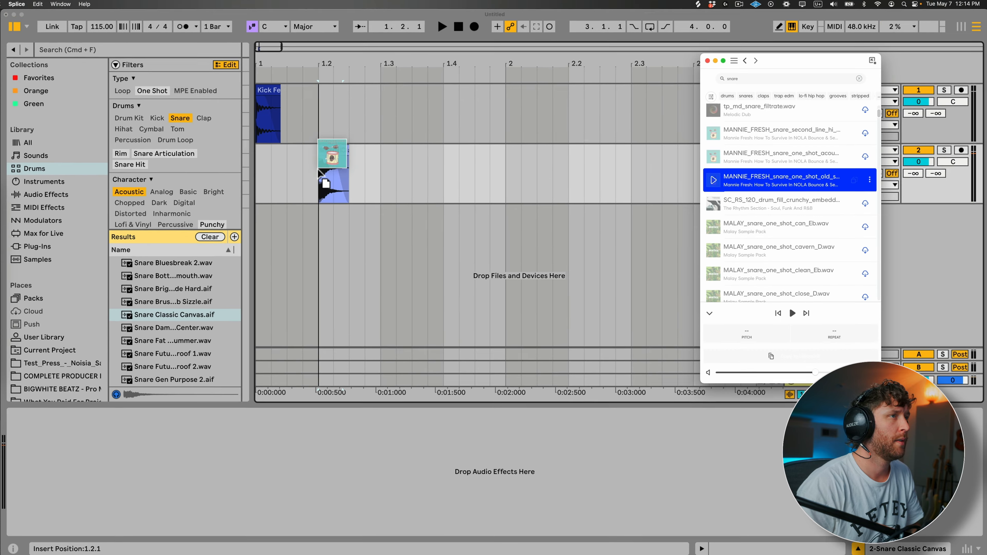
drag(320, 171, 316, 167)
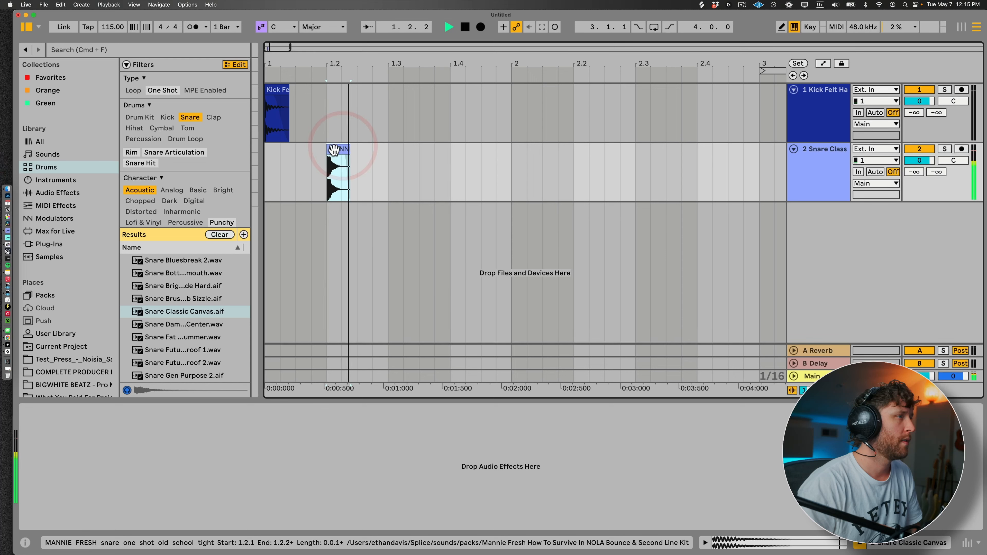
click(342, 151)
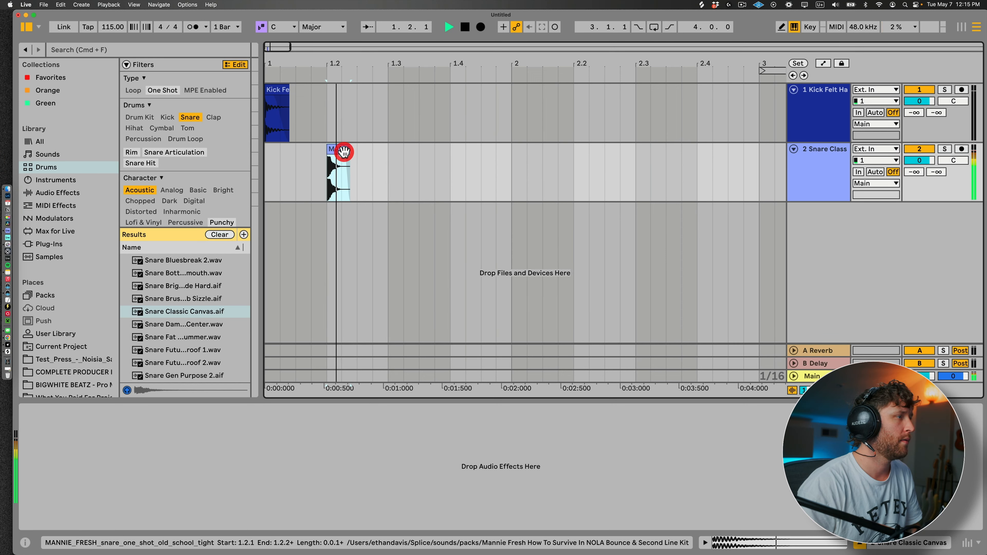
Add the Compressor preset Snare CCP.adv to the snare track.
click(53, 180)
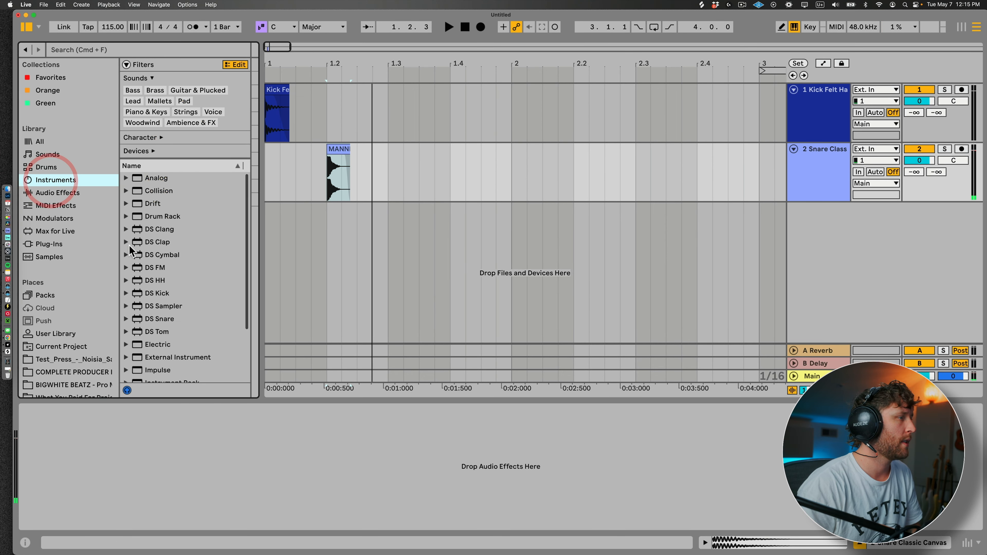
click(336, 149)
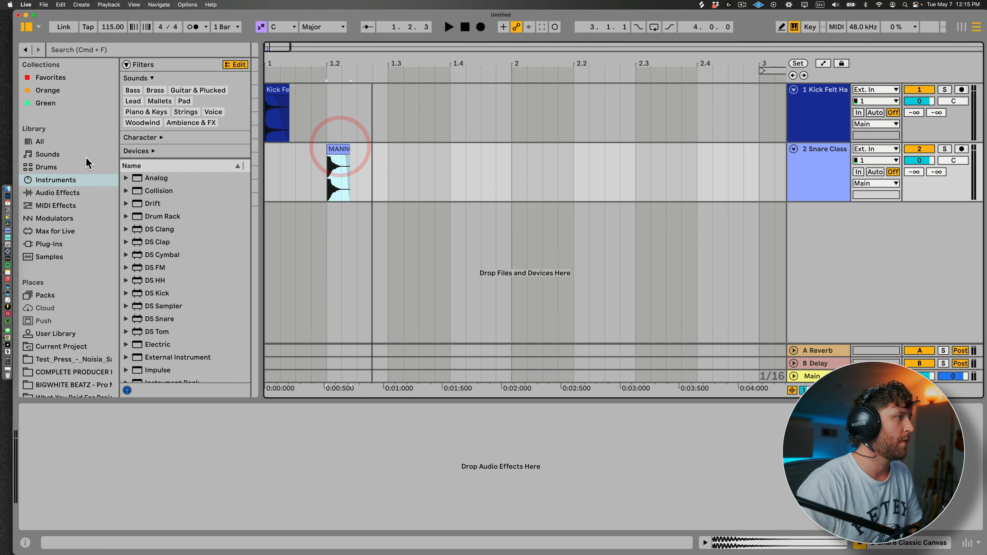
click(51, 168)
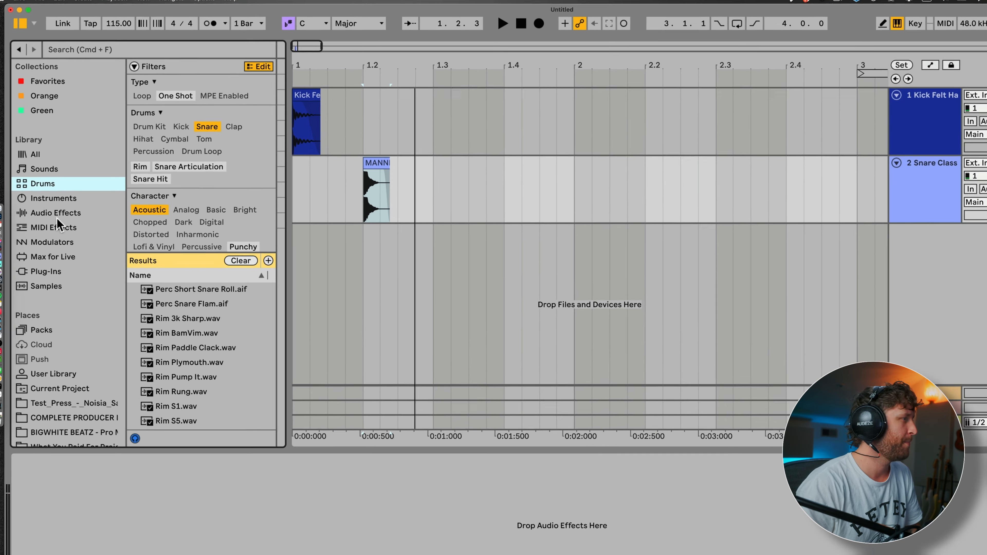
click(56, 193)
click(125, 205)
scroll(153, 241, down, 6)
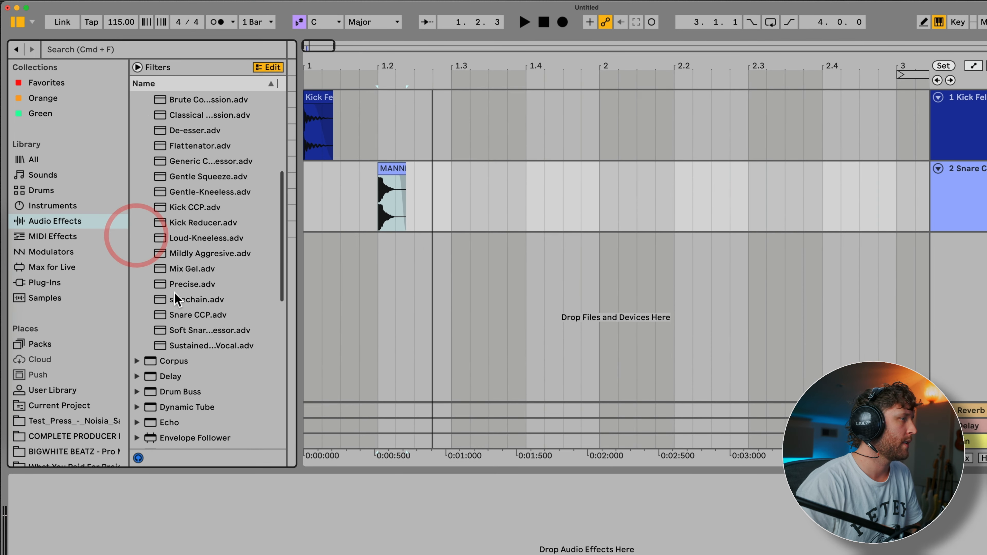
drag(182, 317, 273, 272)
drag(402, 198, 394, 196)
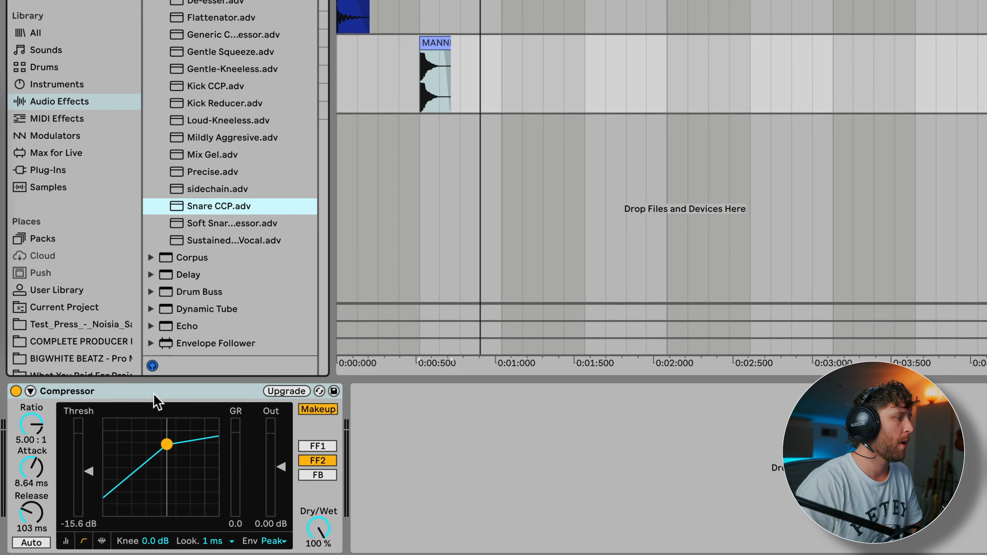
click(140, 485)
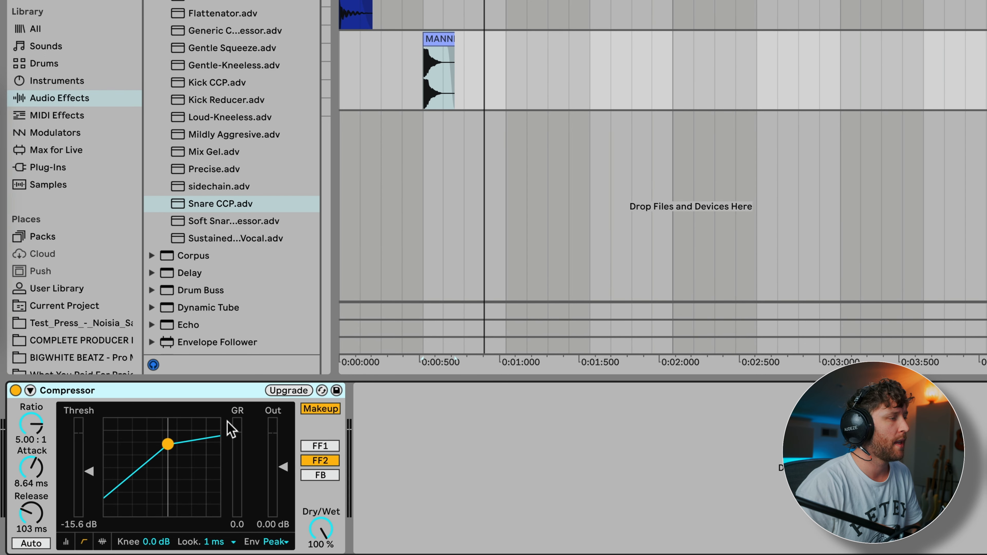
Save the snare compressor as the preset "SAVE IT FOR YOURSELF!" and find it among the Compressor presets.
click(336, 390)
text(SAV)
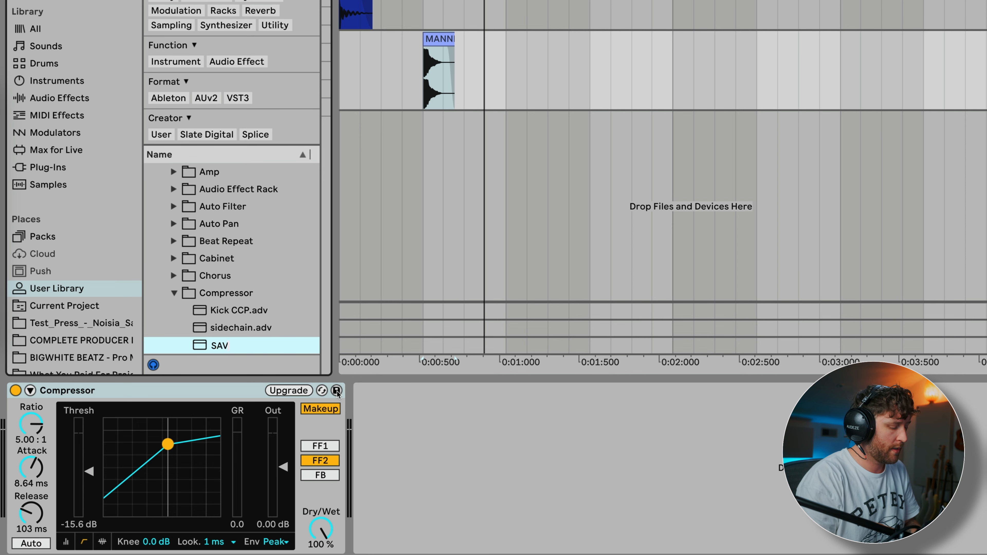
text(E IT FOR YOURSELF)
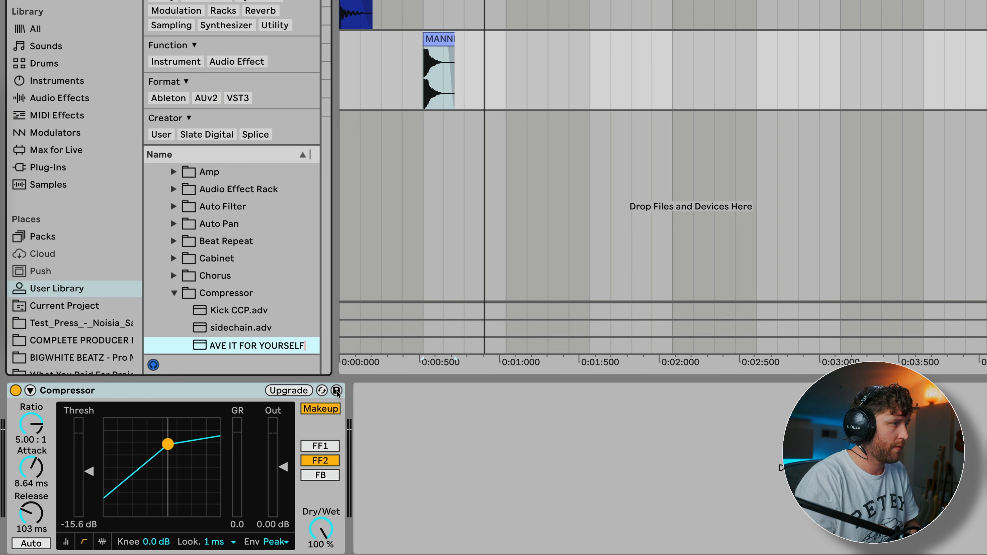
text(!)
key(Return)
click(53, 98)
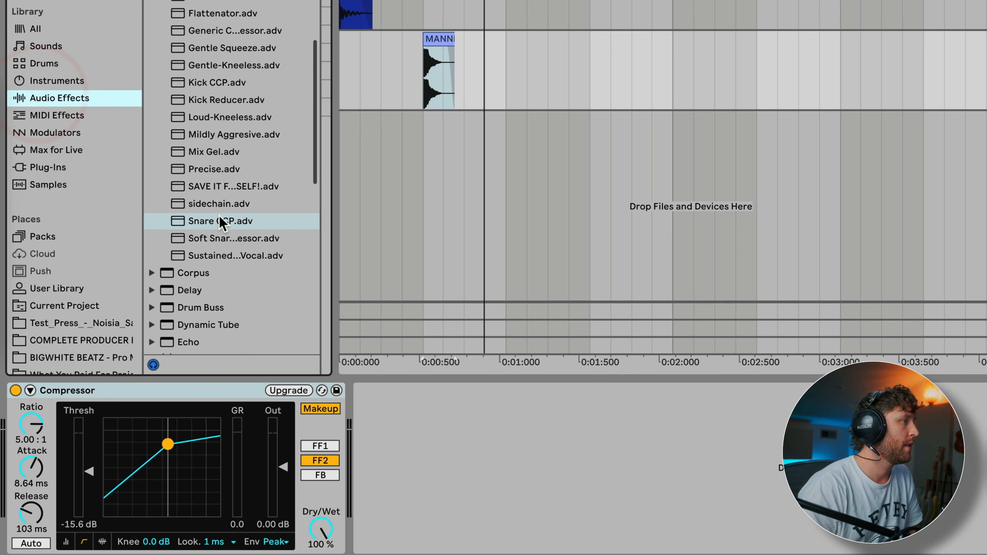
scroll(223, 218, up, 3)
click(199, 257)
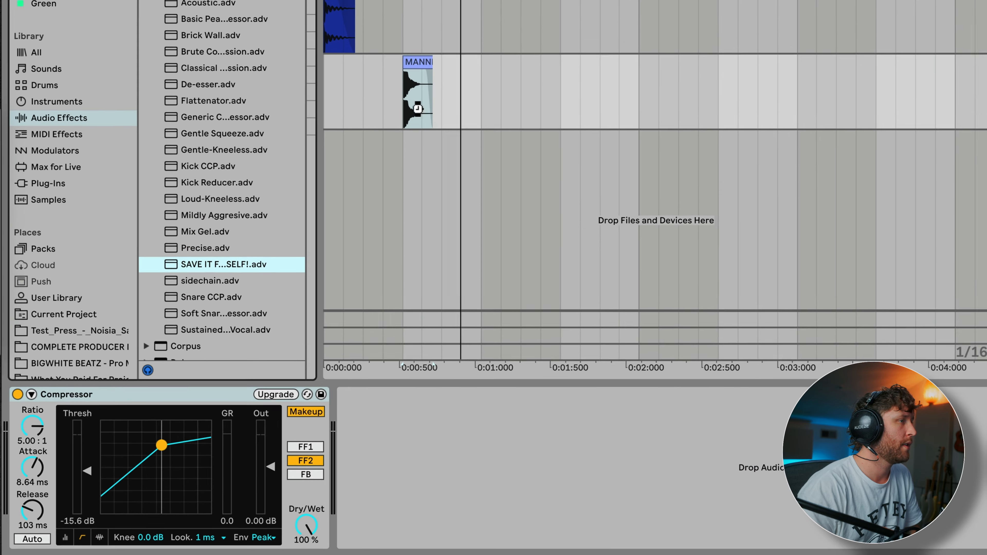
Set the snare compressor's release to 1.76 s and listen to the snare alone and with the kick.
click(438, 85)
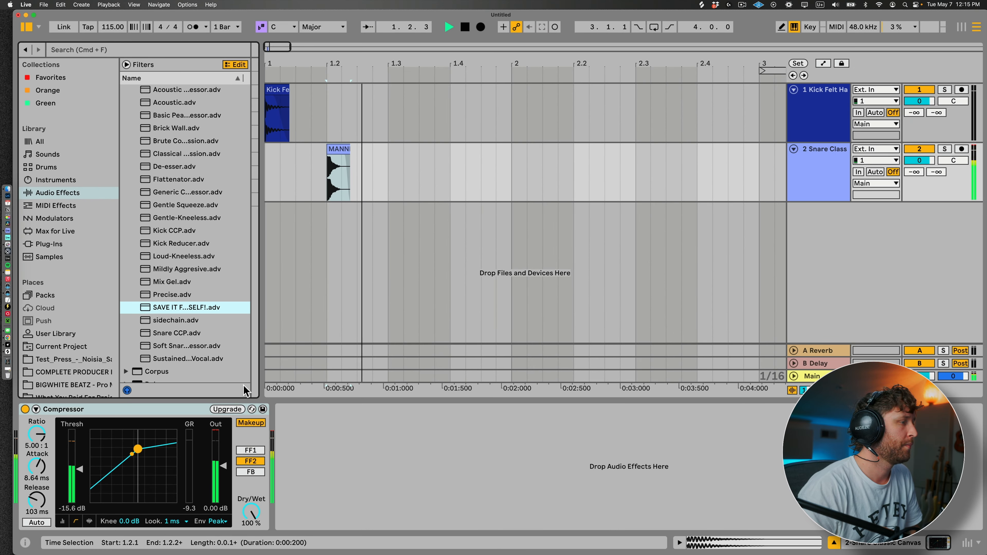
drag(37, 500, 36, 429)
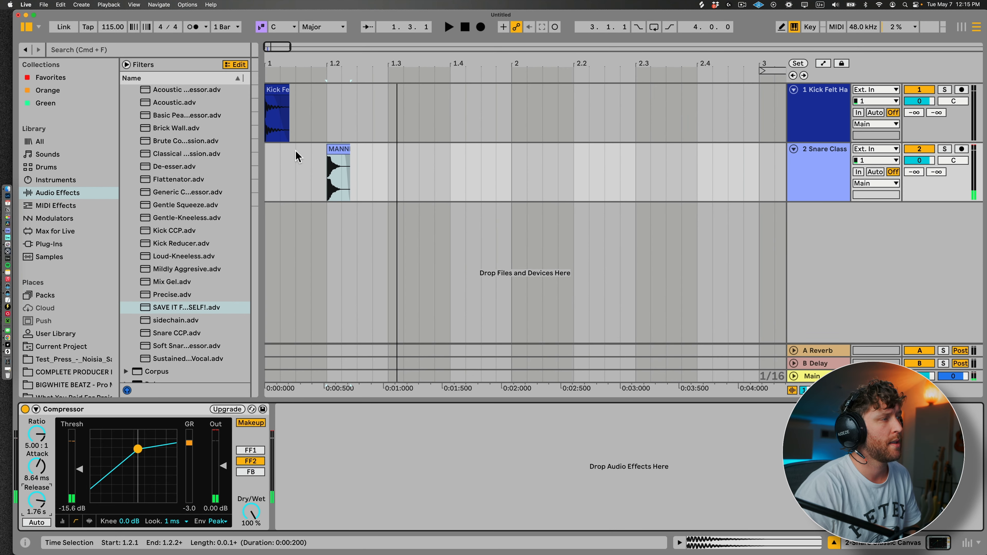
click(330, 147)
key(space)
key(space)
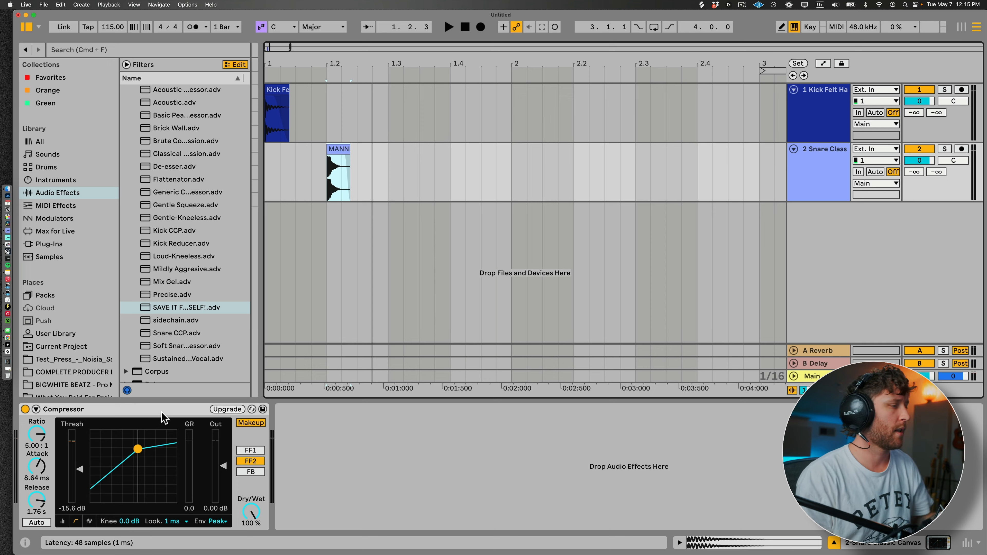
click(267, 170)
key(space)
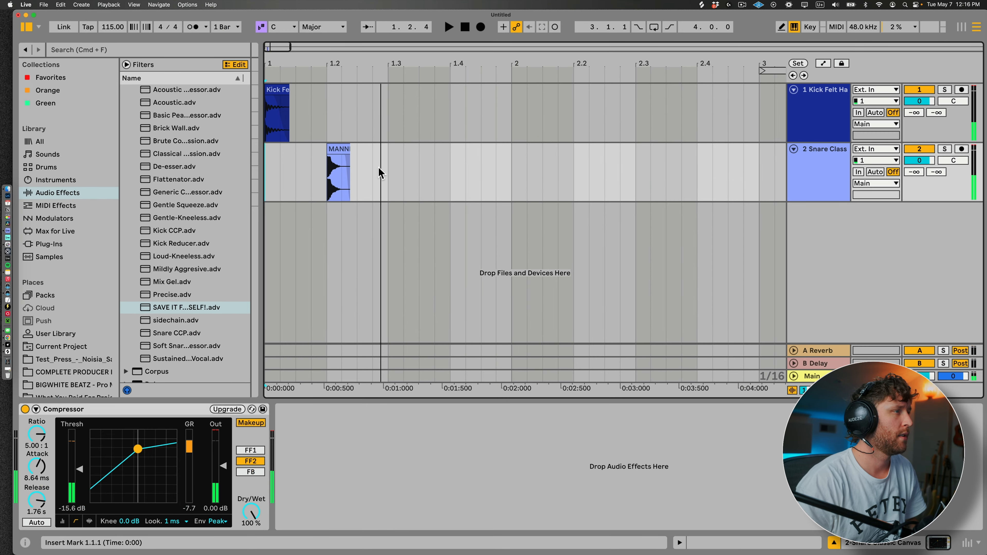
Duplicate the first two beats of kick and snare to 1.3.1 and play back the pattern.
drag(356, 147, 153, 77)
drag(385, 191, 234, 108)
key(super+d)
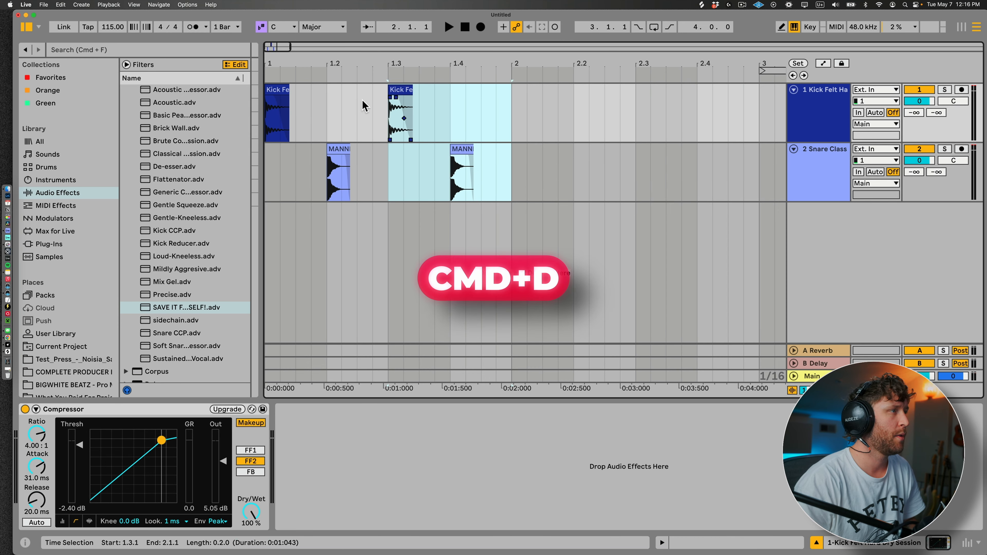
key(space)
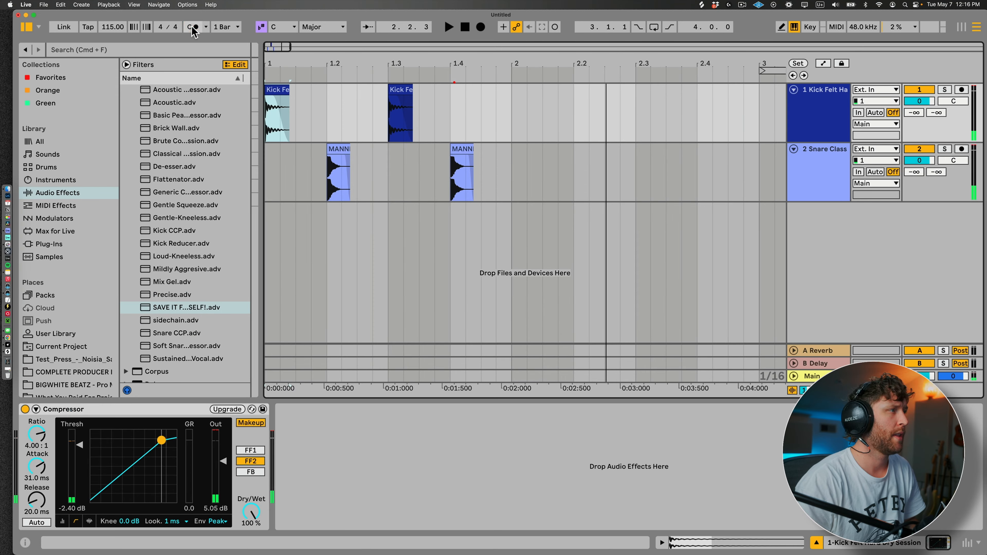
click(192, 27)
key(space)
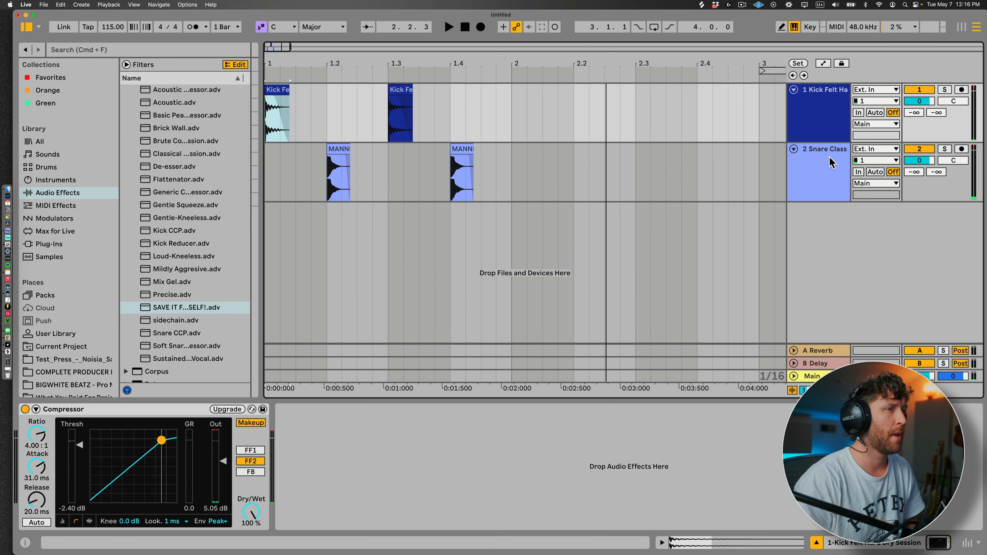
Insert a new audio track below the snare track.
click(829, 161)
key(super+t)
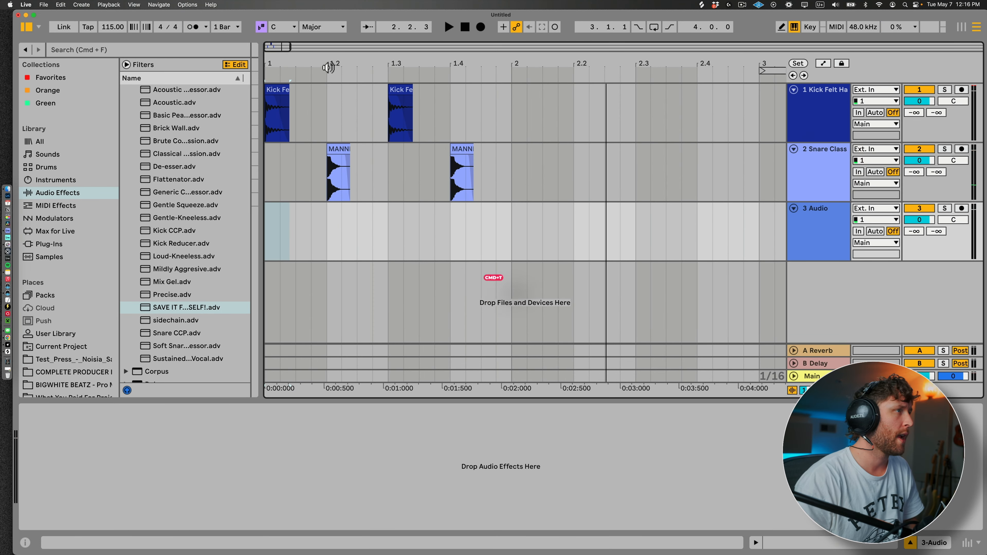
key(minus)
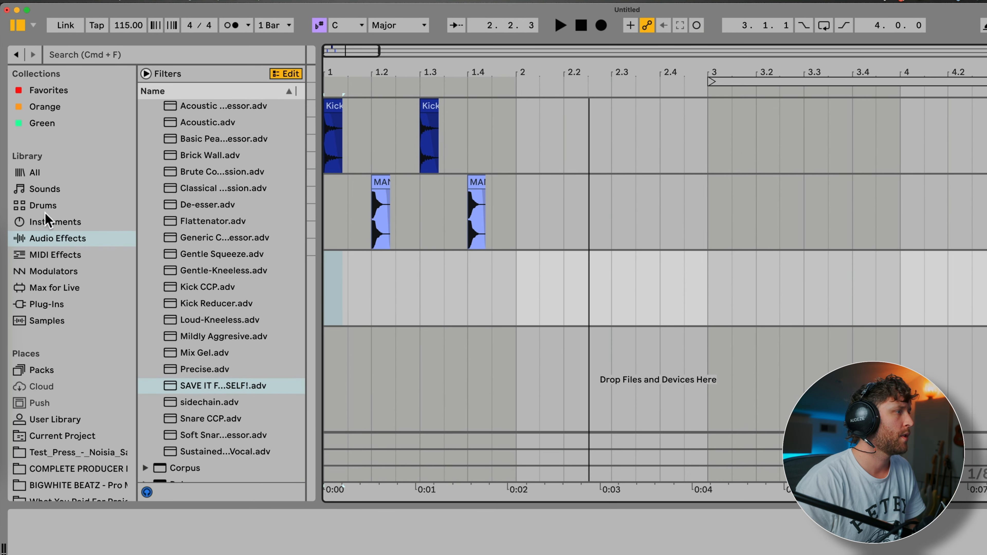
Filter the drum library to acoustic hi-hats and place Hihat Closed Alien Spawn 1.wav on the third track at 1.1.1.
click(43, 206)
click(157, 155)
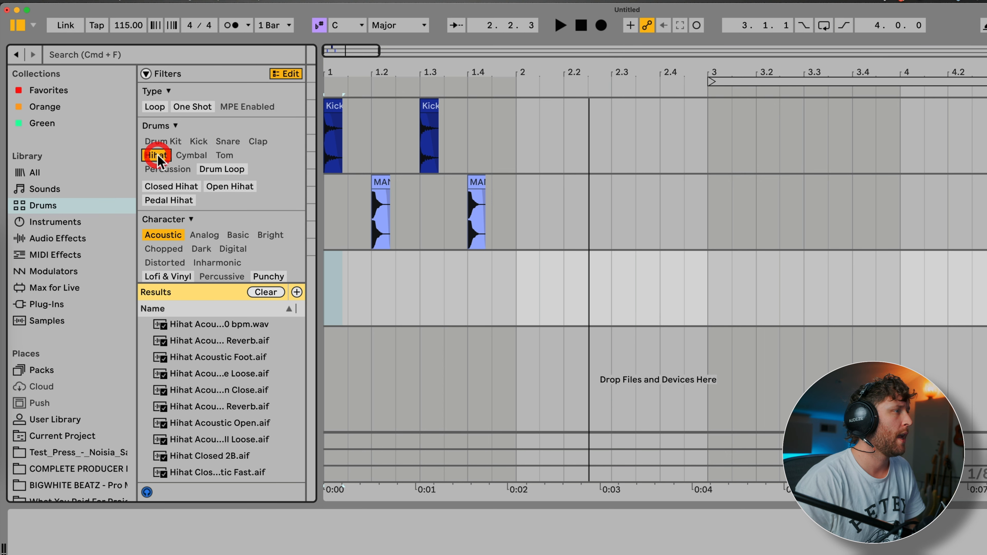
click(205, 327)
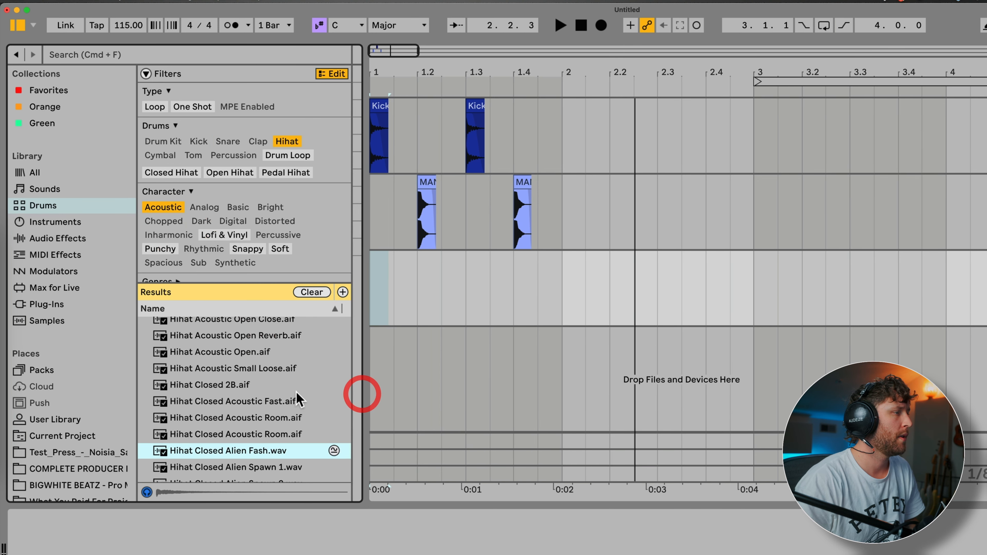
scroll(301, 397, down, 3)
click(218, 426)
drag(213, 412, 374, 289)
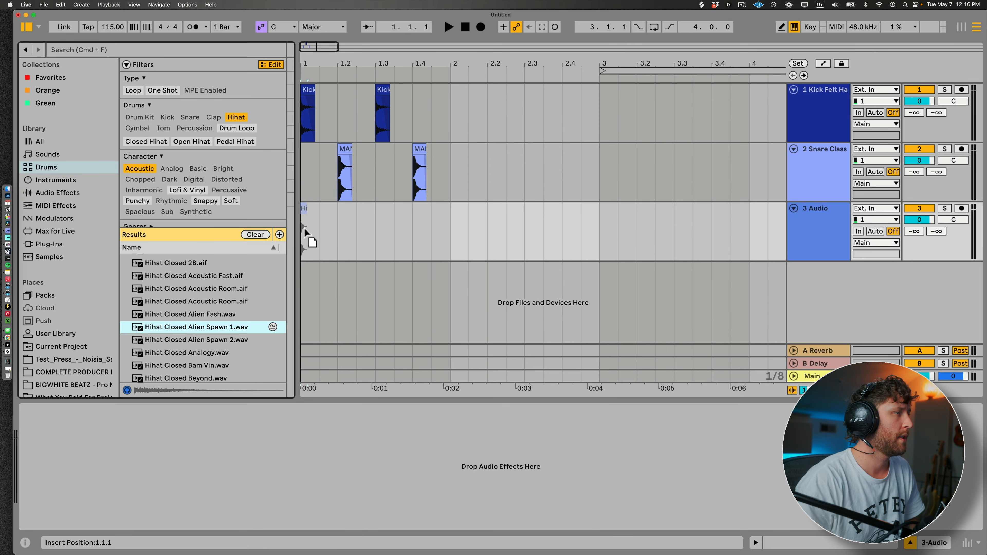
key(space)
drag(304, 228, 271, 237)
Duplicate the hi-hat onto every beat of the first bar and listen to it with the kick and snare.
key(space)
key(space)
key(super+d)
key(super+d)
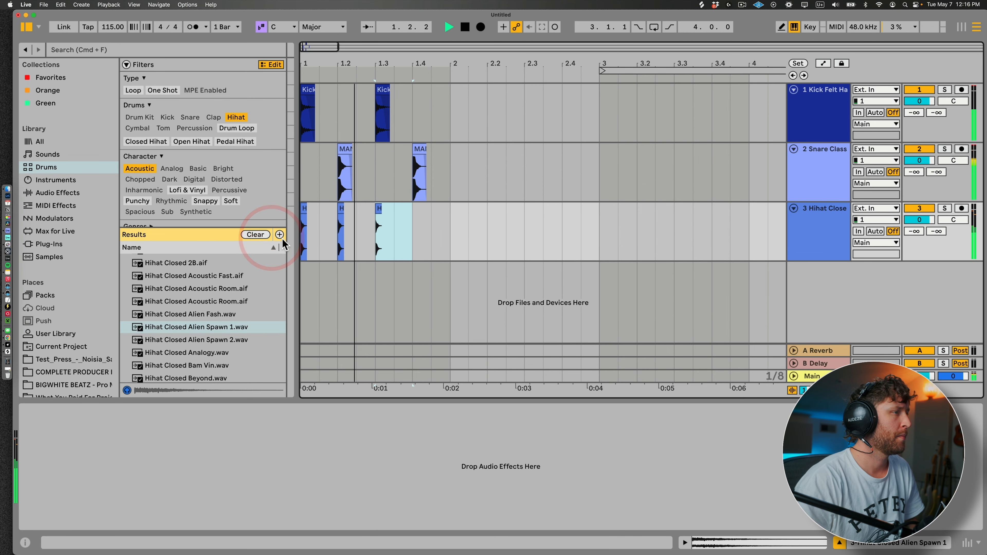
key(super+d)
key(space)
Place Hihat Closed Alien Spawn 2.wav at 1.1.1 and duplicate it onto the other three beats of the first bar.
drag(194, 339, 305, 223)
key(super+d)
key(super+d)
key(super+d)
key(space)
key(space)
Solo the hi-hat track and play it from the first beat.
click(819, 214)
click(942, 210)
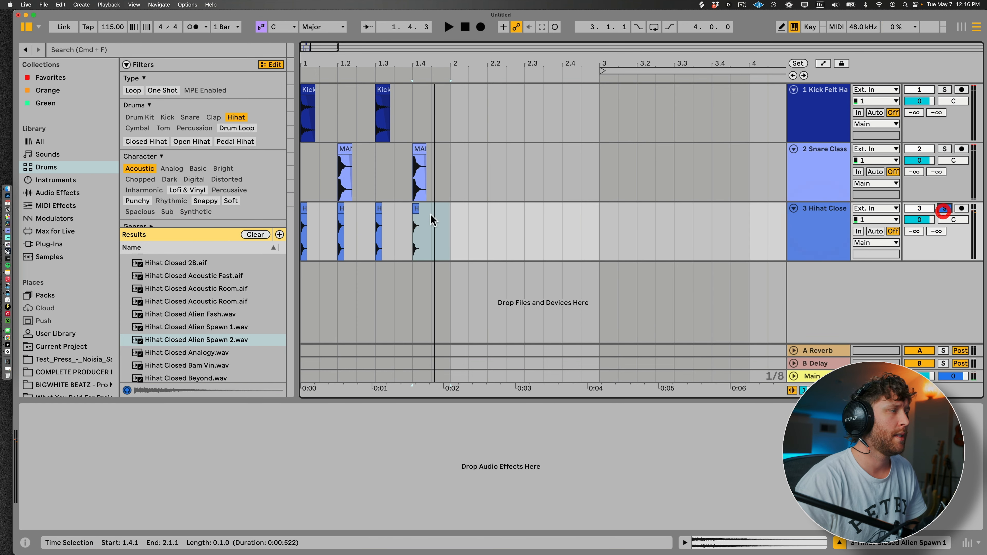
click(303, 209)
key(space)
key(space)
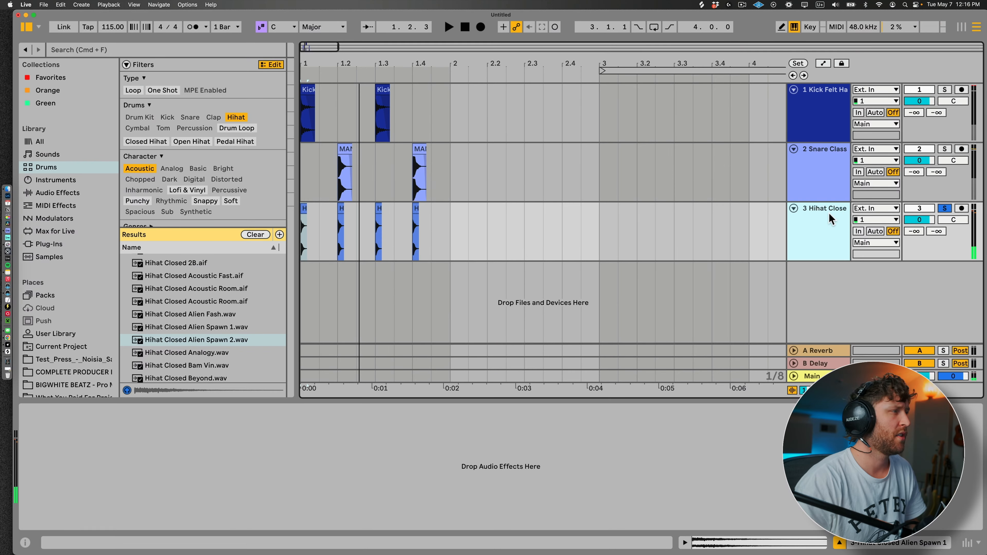
Add the Saturator preset Hot Tubes.adv to the hi-hat track.
click(828, 214)
click(50, 193)
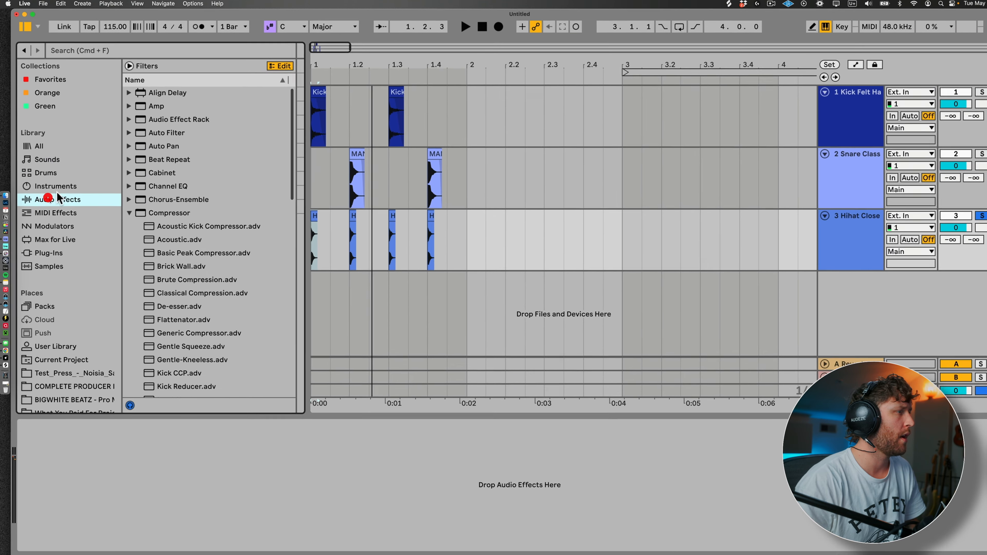
scroll(155, 243, down, 5)
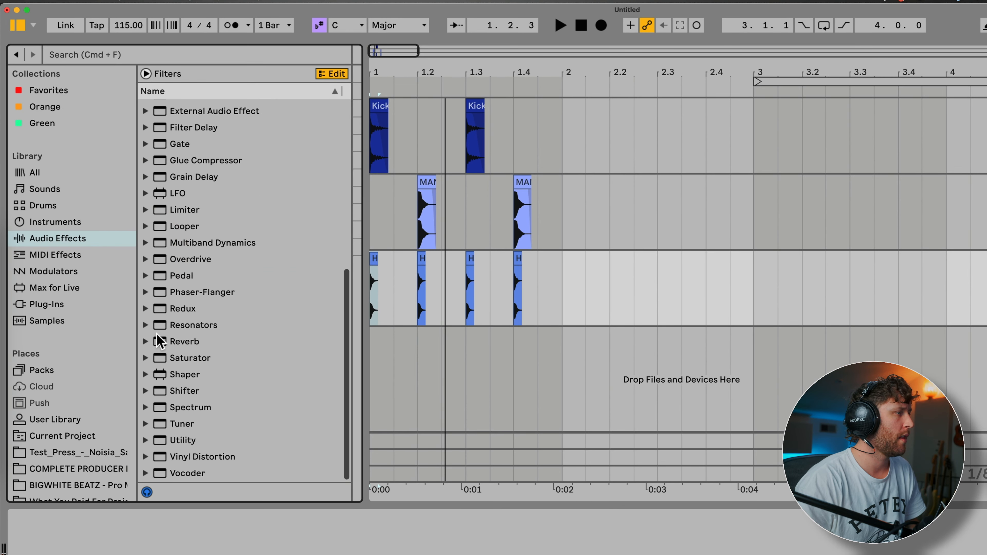
click(145, 358)
scroll(152, 384, down, 6)
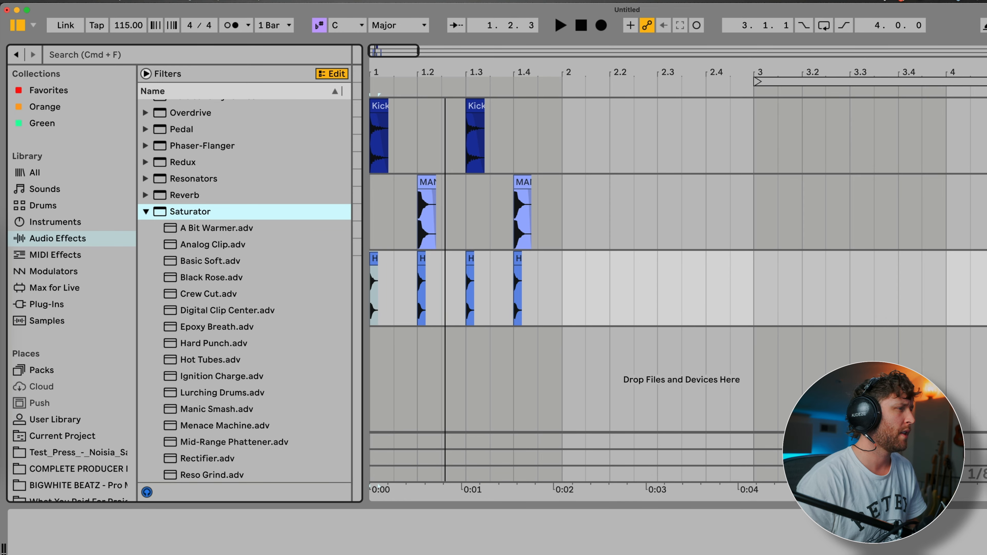
drag(206, 361, 402, 266)
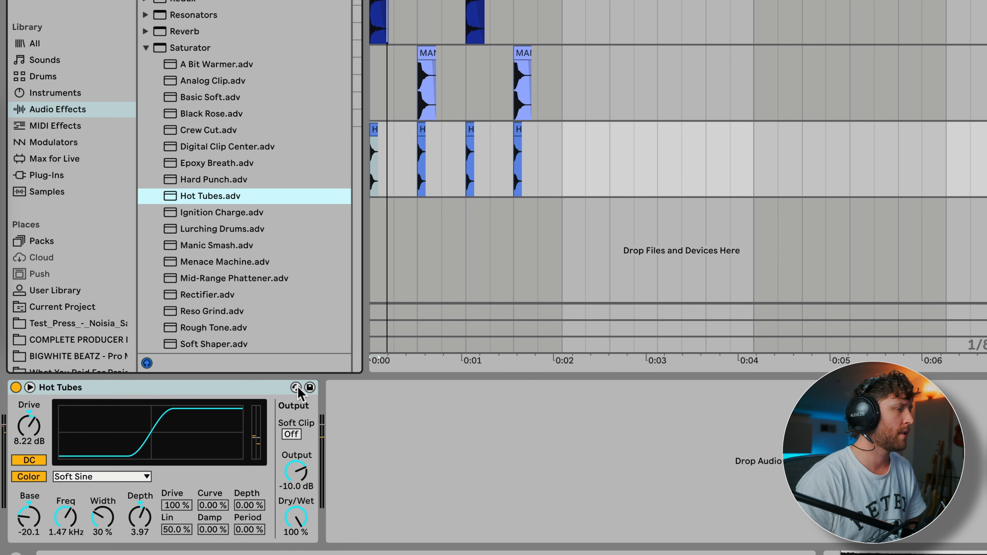
click(297, 388)
click(296, 388)
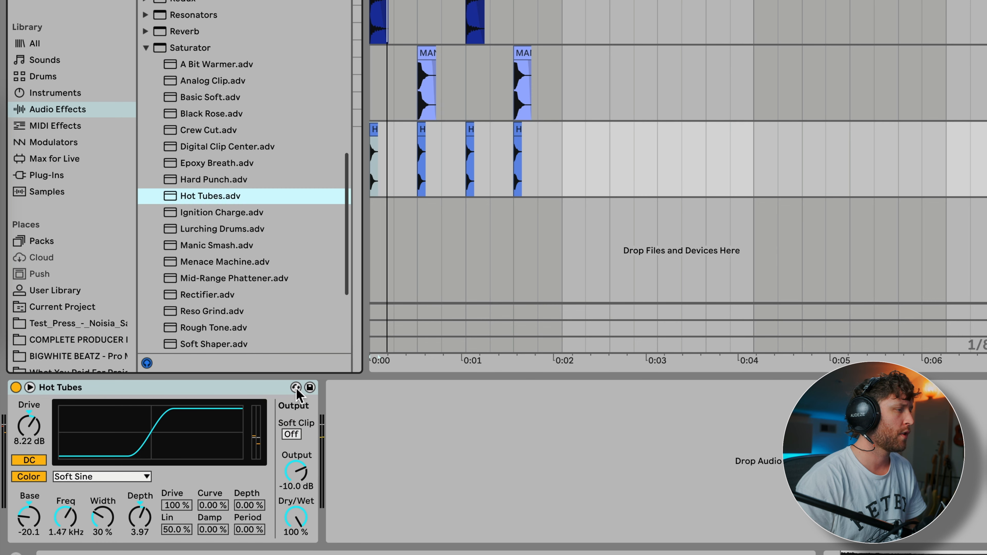
Try the Saturator preset Soft Shaper.adv on the hi-hat track and settle on Hard Punch.adv.
scroll(249, 293, down, 5)
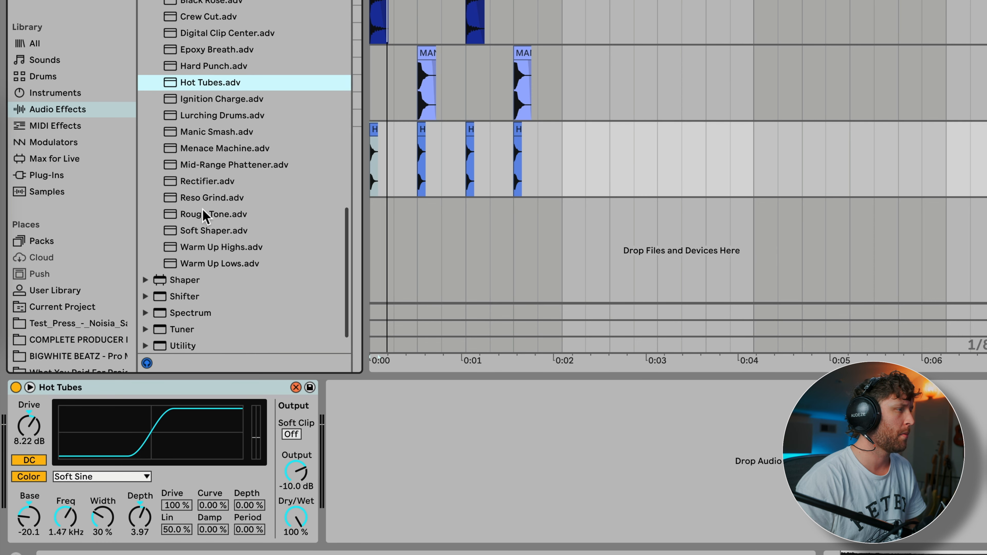
scroll(213, 181, up, 1)
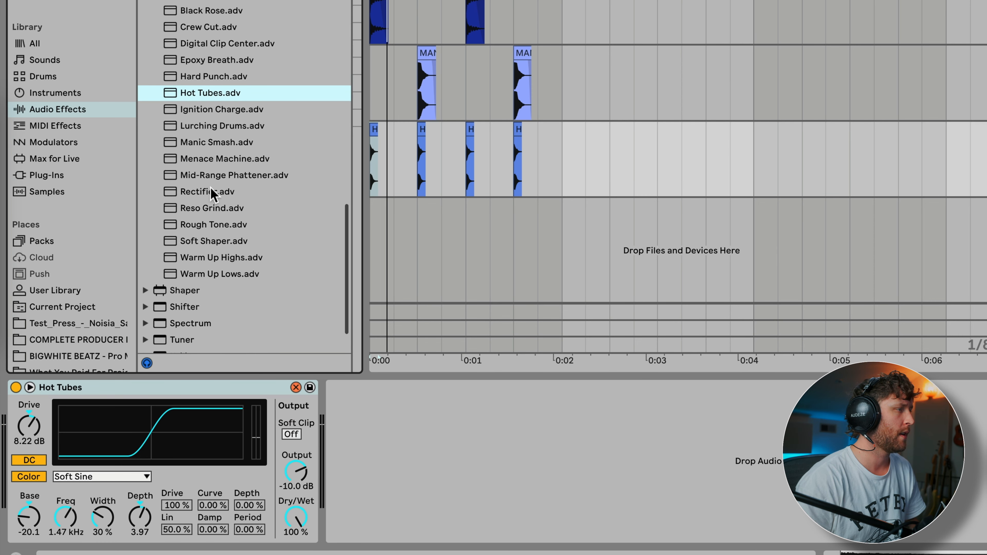
click(211, 241)
scroll(216, 175, up, 3)
click(214, 134)
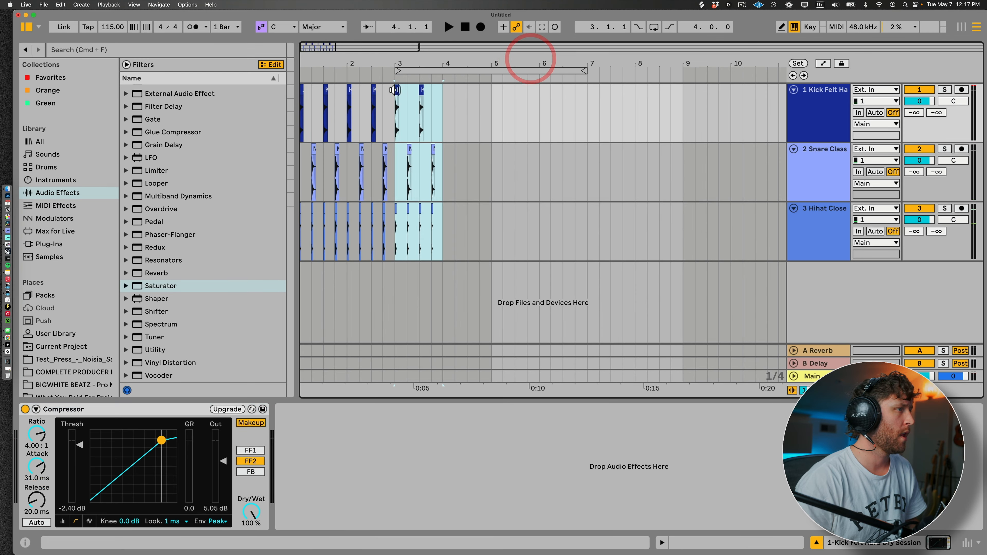
Duplicate the third bar of kick, snare and hi-hat clips onto bar 4 and play the beat.
drag(443, 223, 414, 125)
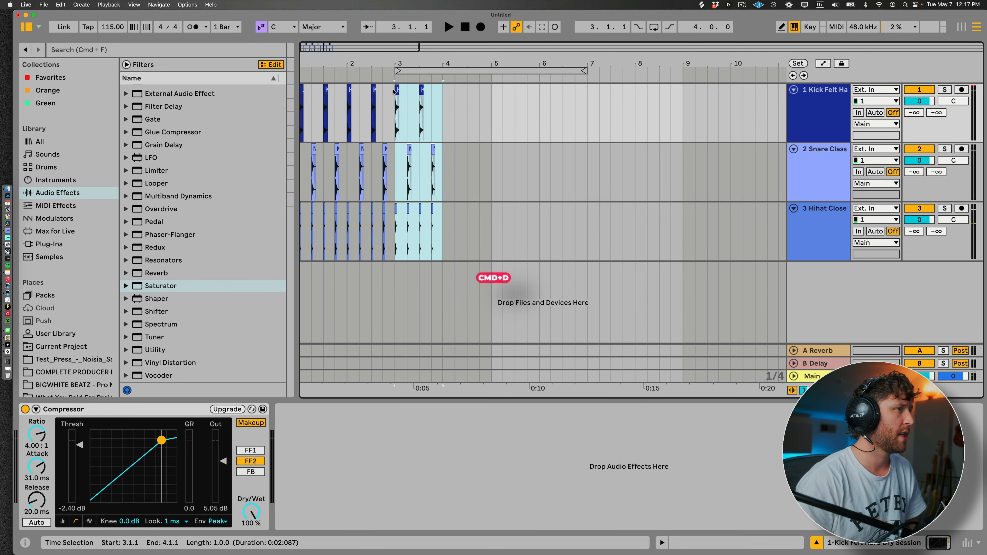
key(cmd+d)
click(451, 26)
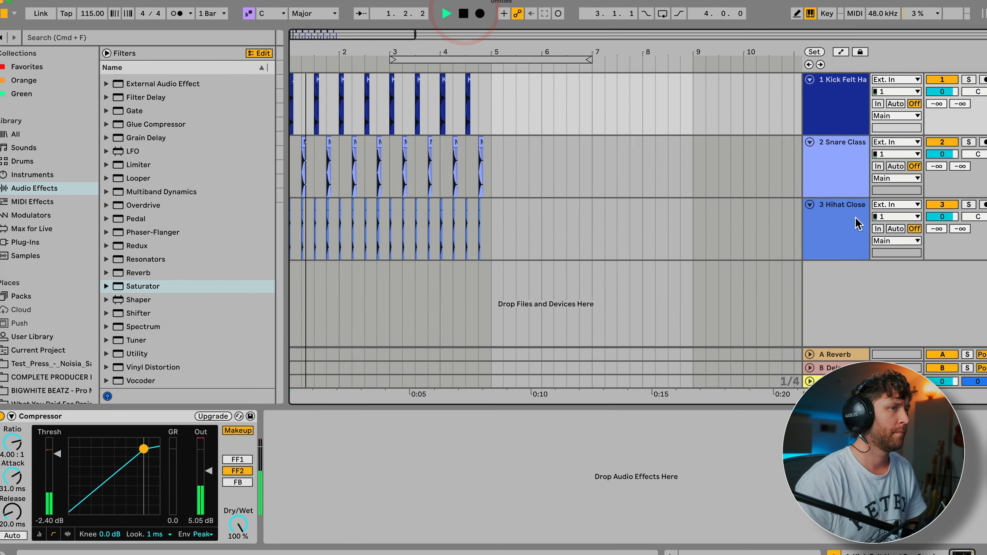
Set the hi-hat track's volume to -3.0 dB and play the beat to check the balance against the snare.
click(836, 221)
drag(972, 214, 972, 223)
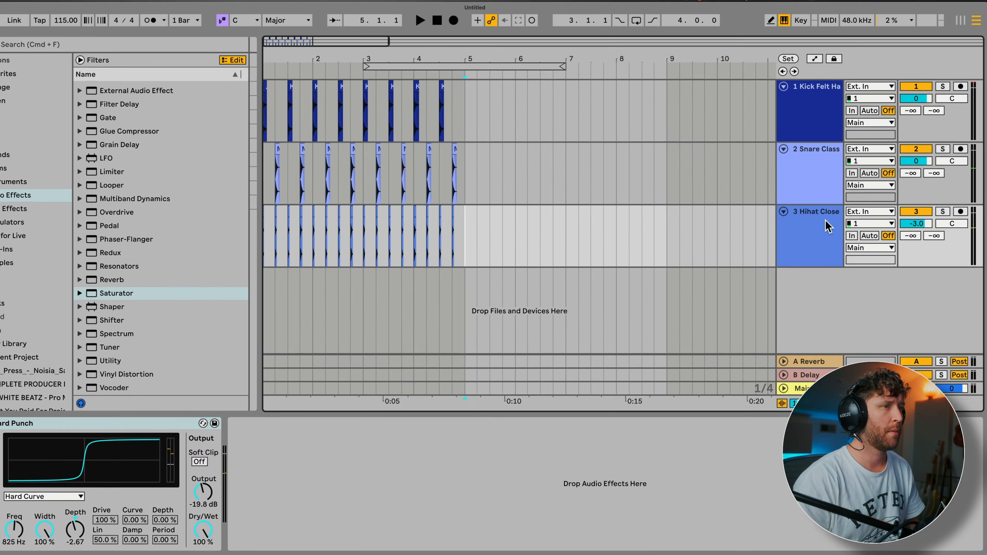
click(863, 206)
click(739, 246)
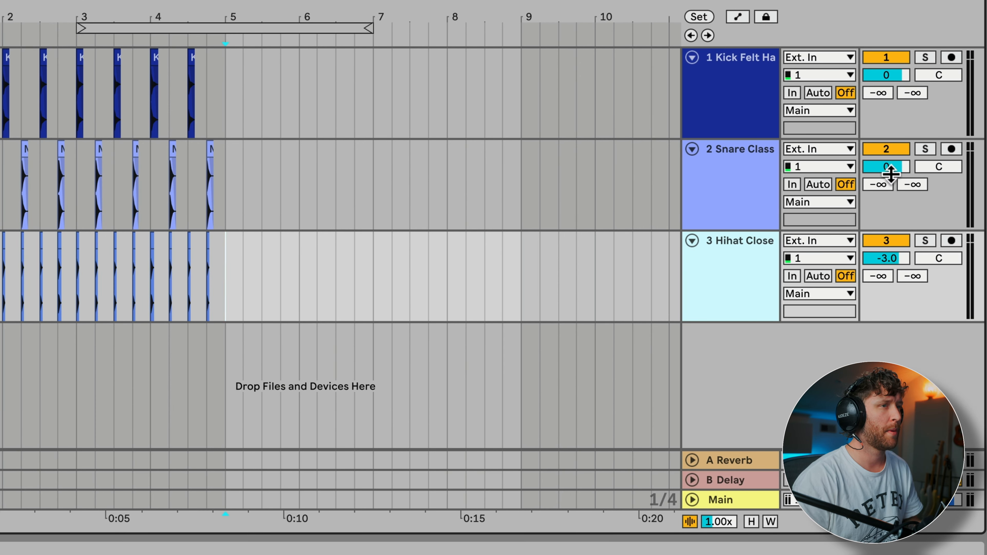
drag(889, 168, 889, 183)
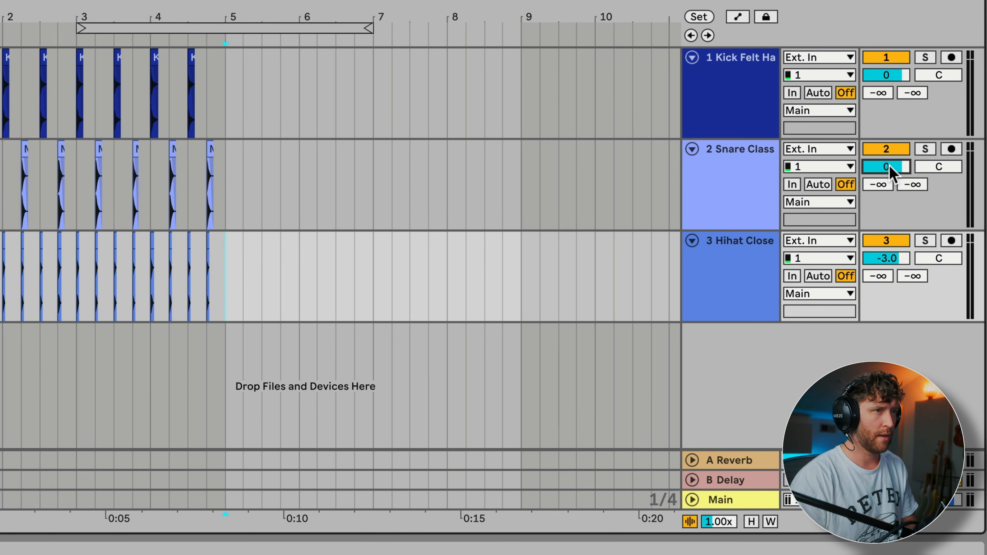
click(465, 22)
key(space)
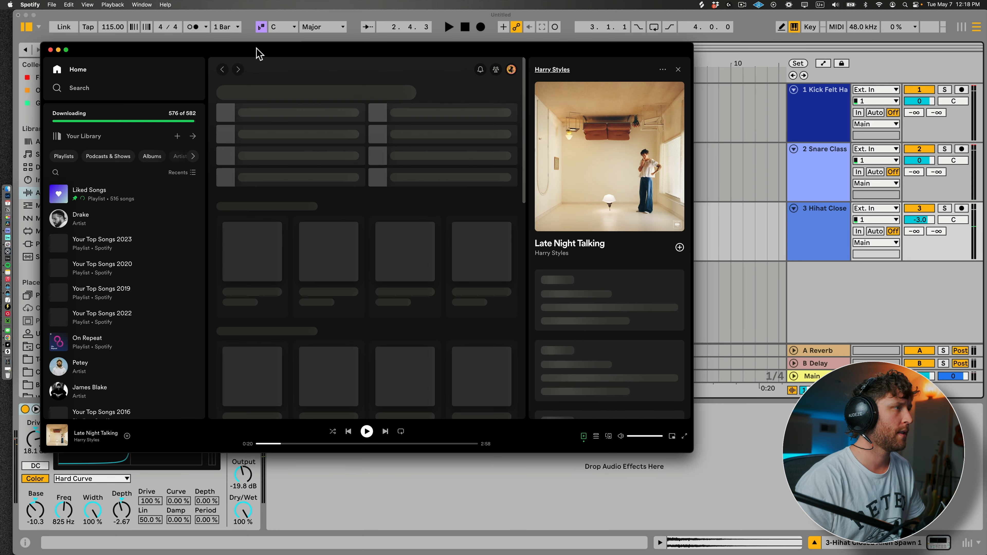
Switch to Spotify and reposition its window showing the song Late Night Talking.
drag(257, 48, 301, 40)
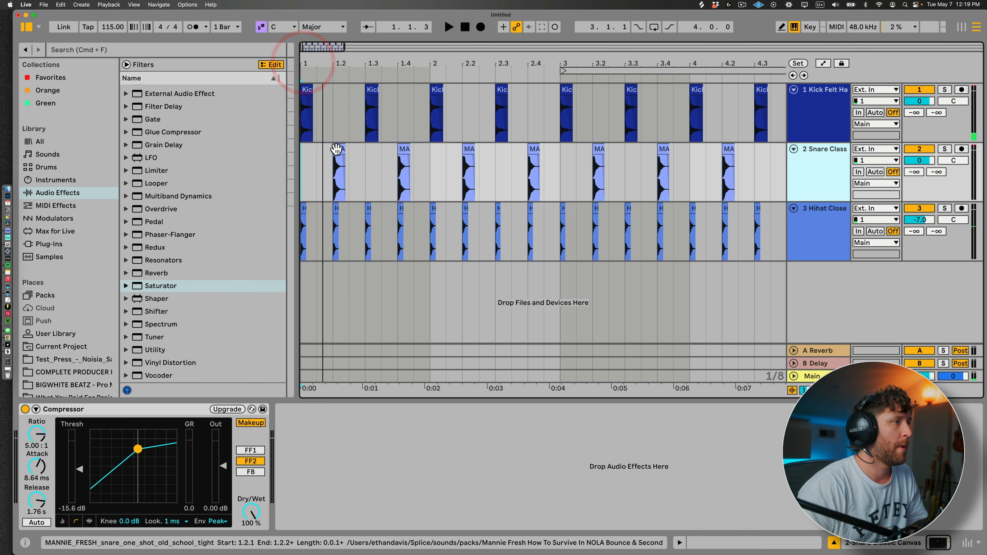
Solo the snare track and listen to its first hit at 1.2.1.
click(337, 150)
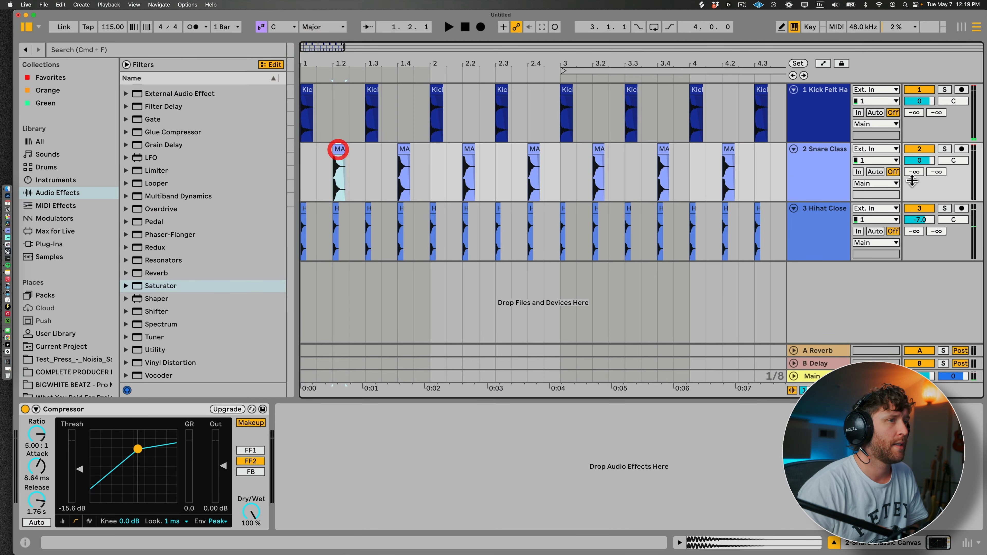
click(834, 152)
click(944, 150)
key(space)
key(space)
key(space)
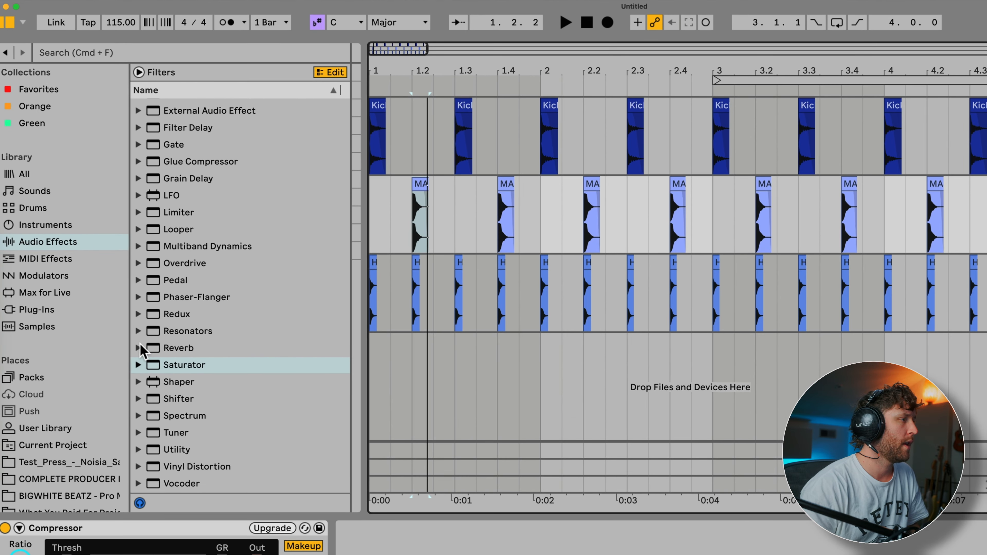
Add the Reverb preset Drums Room.adv after the Compressor on the snare track and play the snare.
click(138, 347)
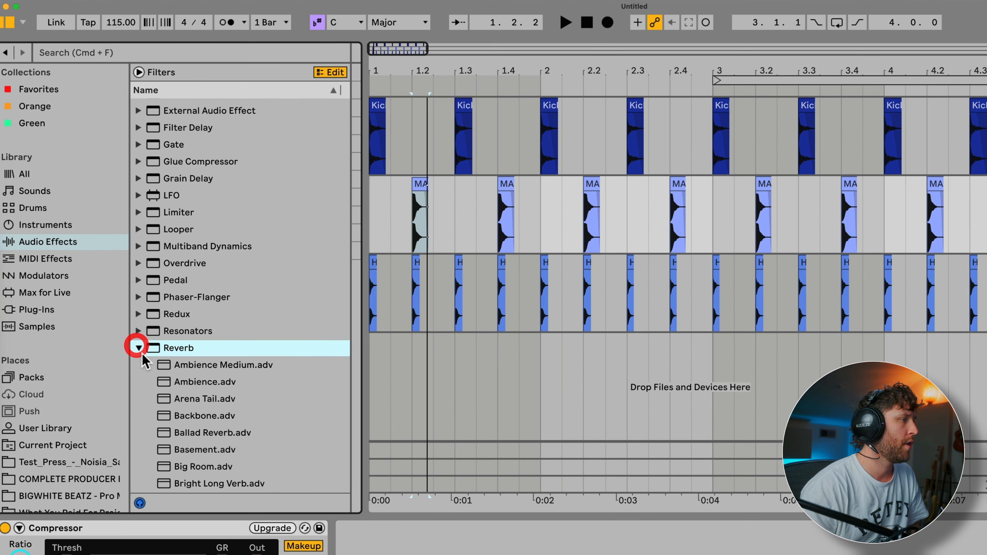
scroll(195, 296, down, 5)
double_click(203, 284)
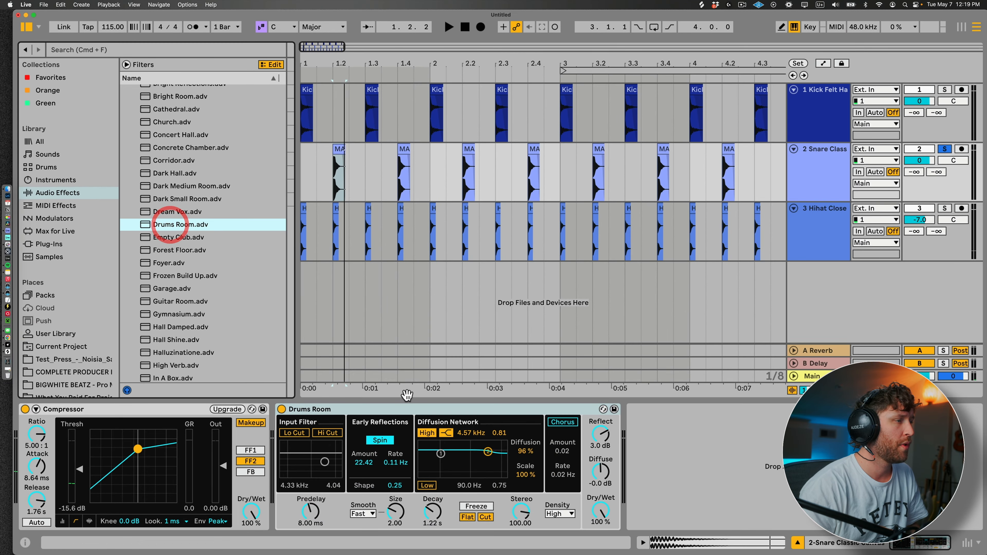
click(406, 412)
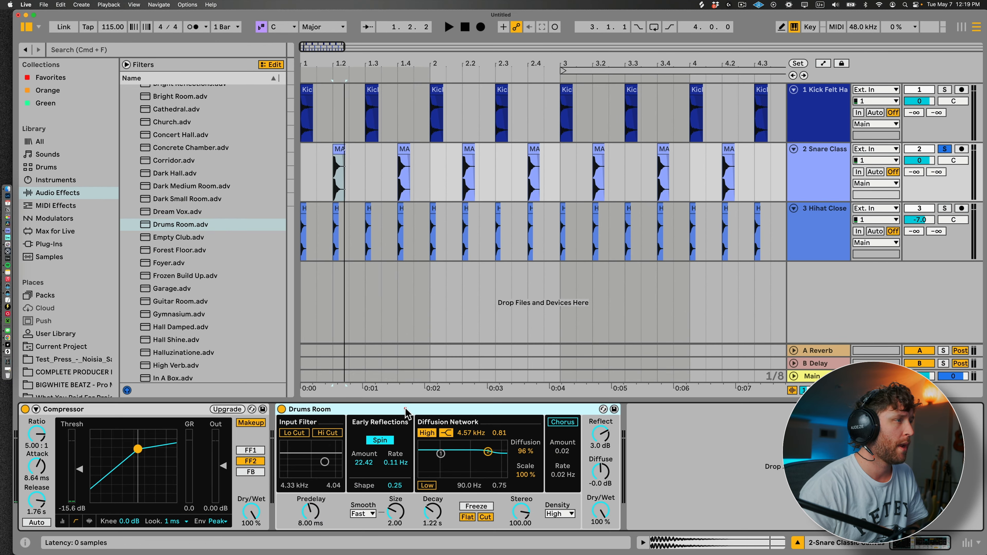
key(space)
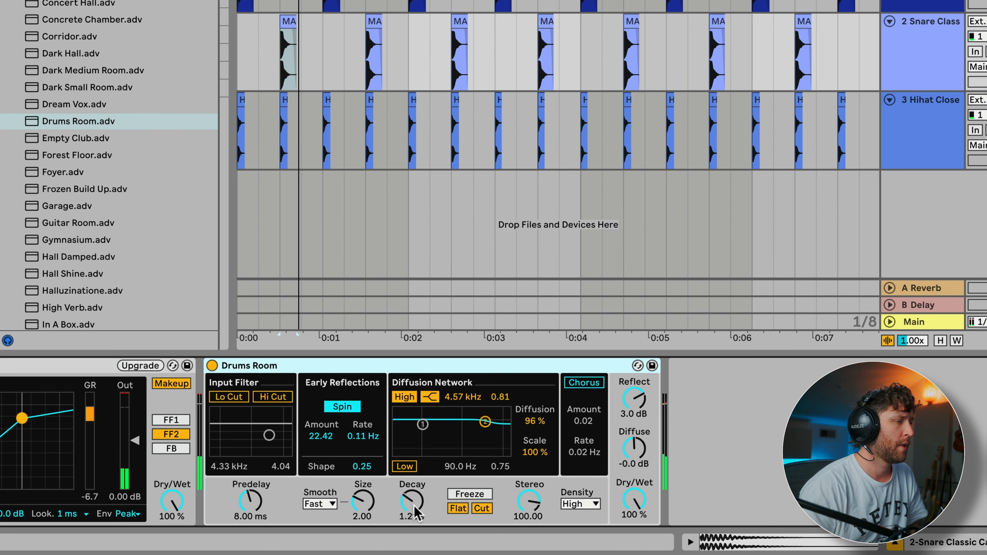
Shorten the Drums Room reverb's decay to 262 ms and lower its dry/wet to 28 %.
drag(417, 513, 418, 536)
drag(634, 501, 634, 529)
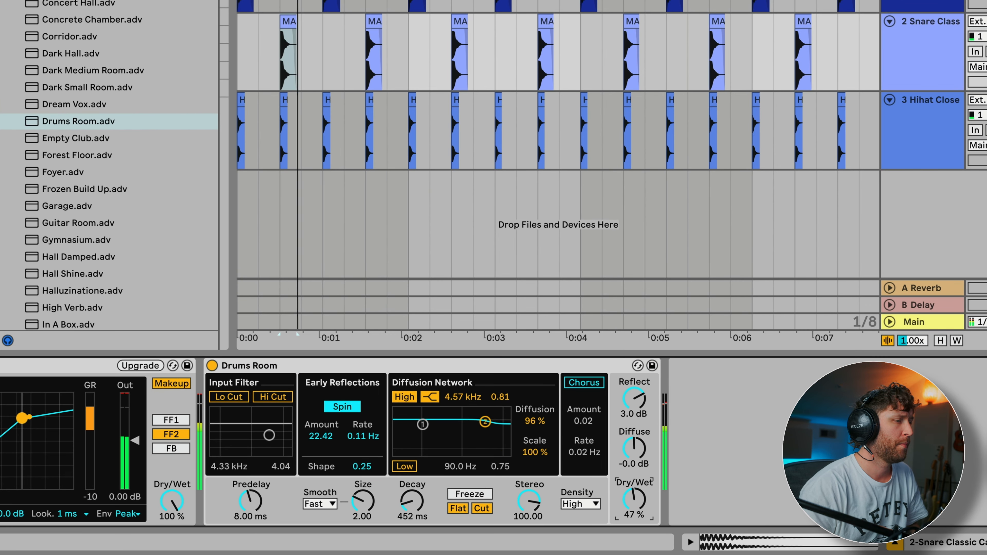
drag(412, 501, 412, 513)
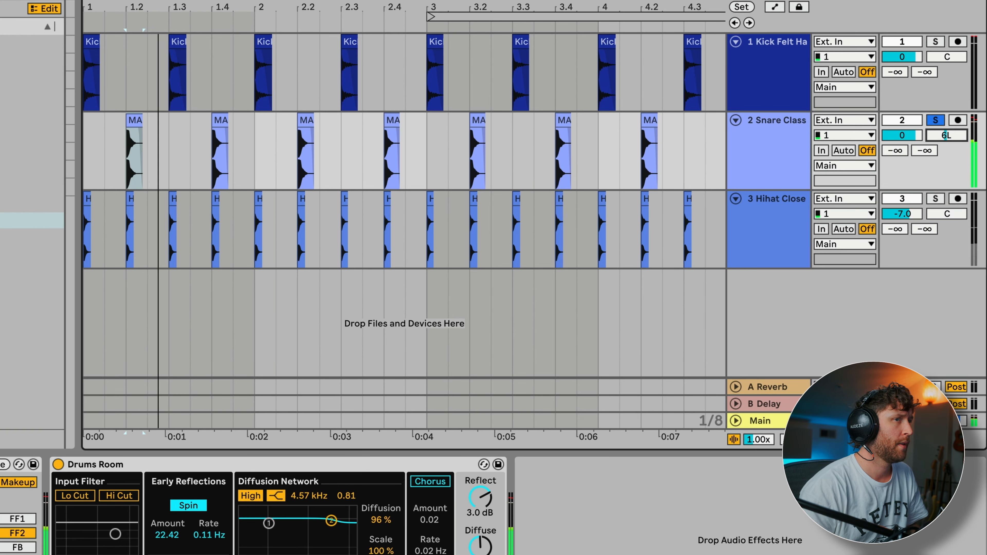
Pan the snare track to 5L and the hi-hat track to 10L, and listen to both with the kick.
drag(946, 136, 947, 134)
click(935, 198)
drag(947, 214, 946, 219)
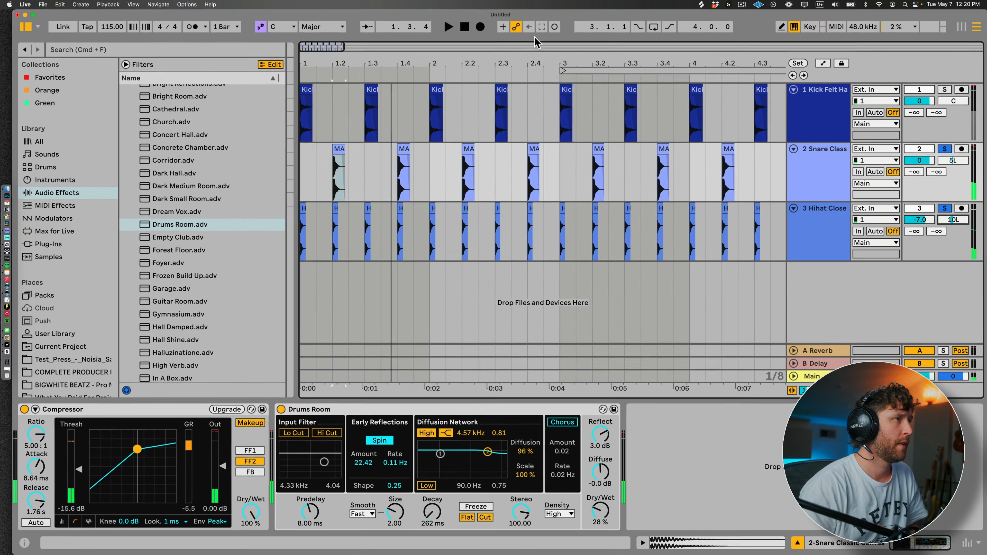
click(935, 42)
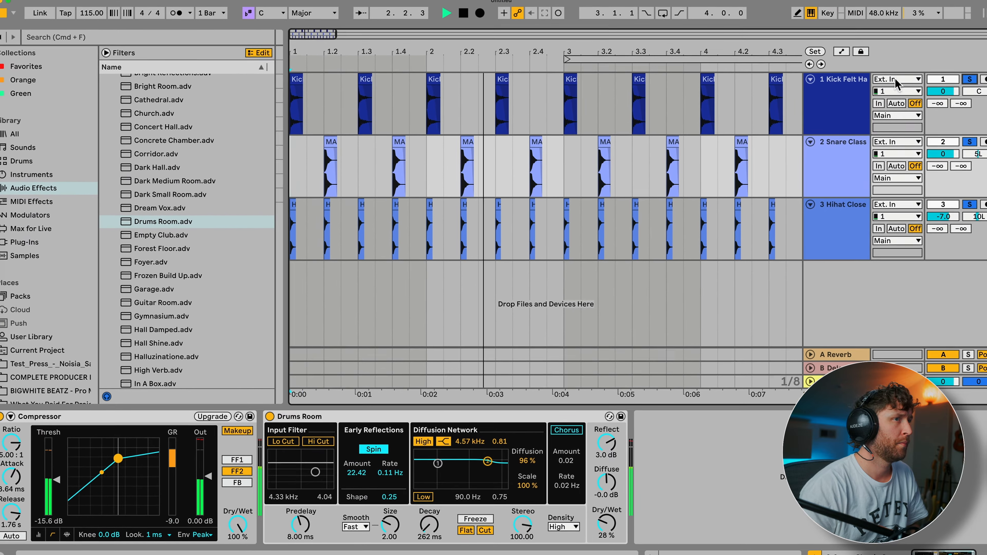
drag(327, 21, 374, 22)
Group the kick, snare and hi-hat tracks together.
click(886, 63)
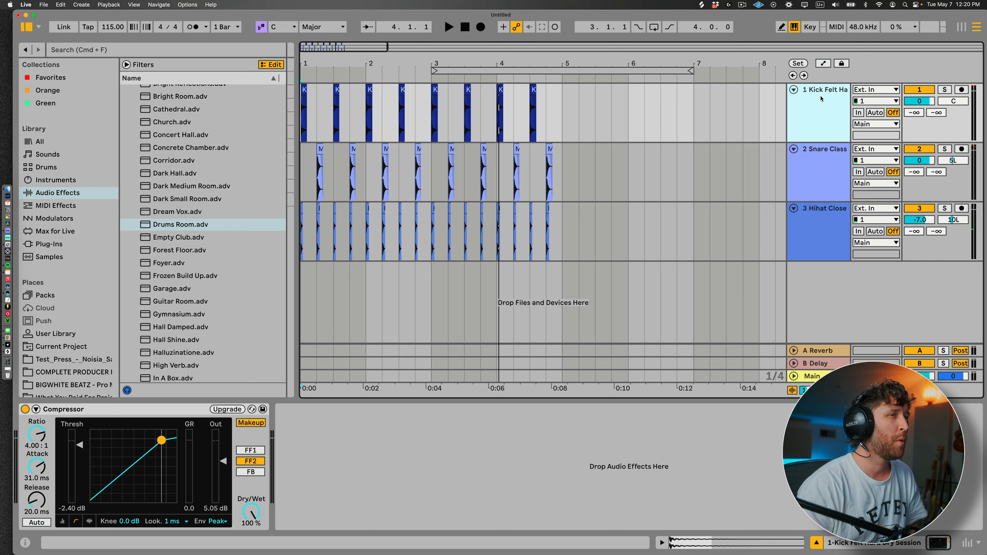
click(820, 224)
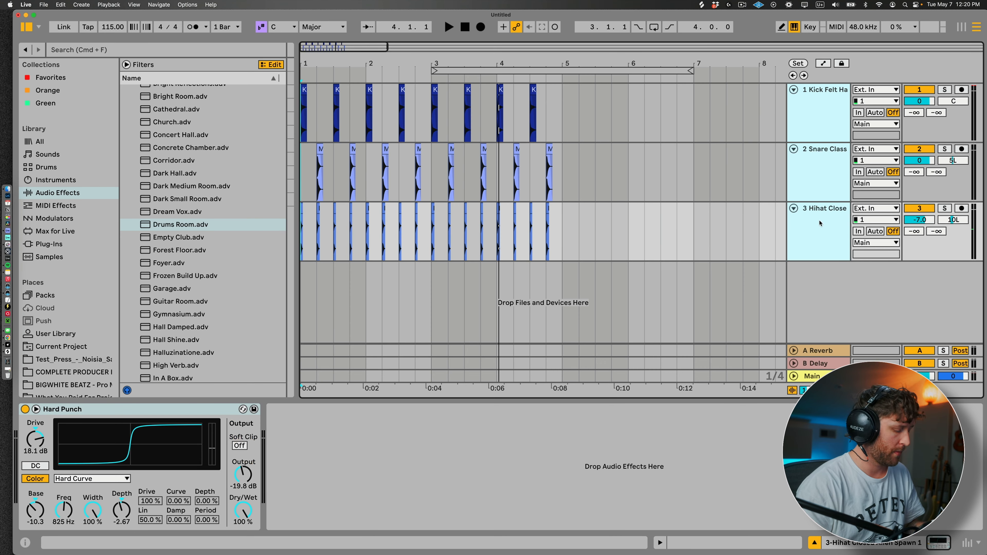
key(super+g)
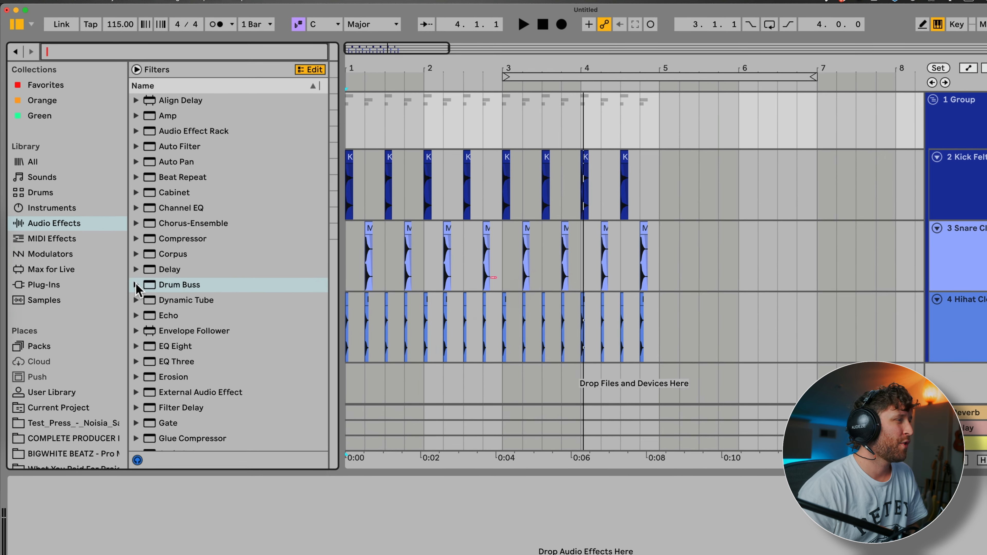
Add the Drum Buss preset Compression Gate.adv to the drum group.
click(126, 244)
scroll(224, 297, down, 5)
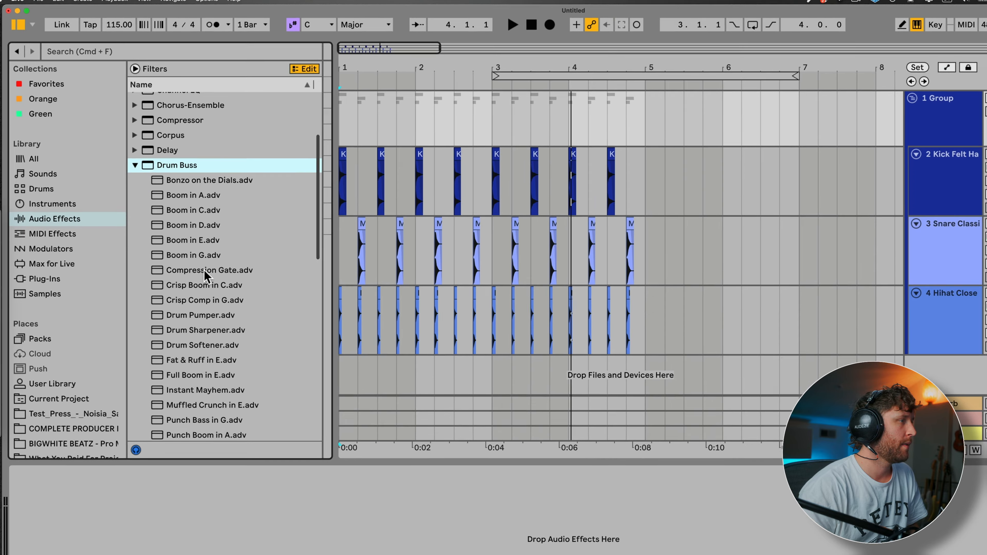
double_click(203, 270)
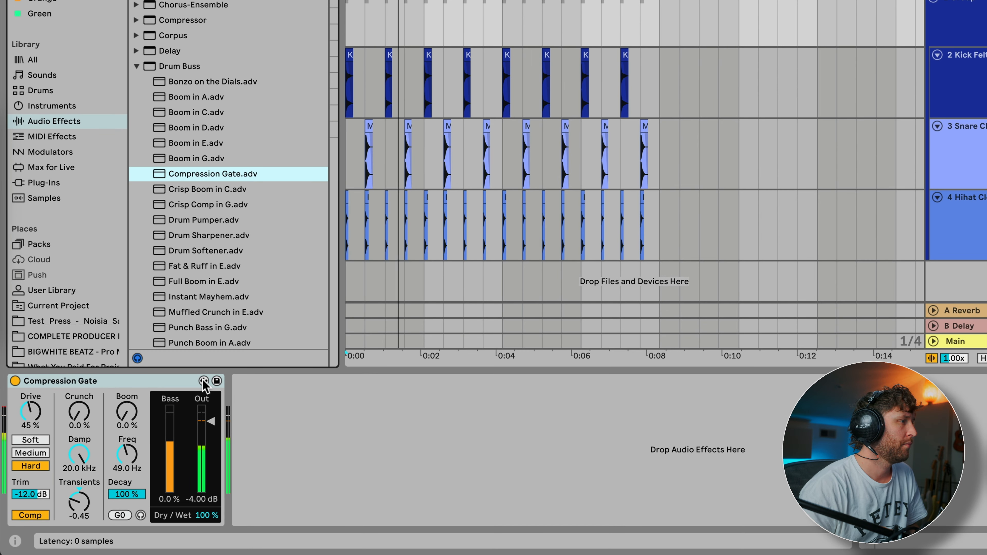
Try the Drum Buss presets Transient Shaping Enhance.adv and Transient Shift Decay.adv on the group and settle on Drum Pumper.adv.
scroll(218, 149, down, 3)
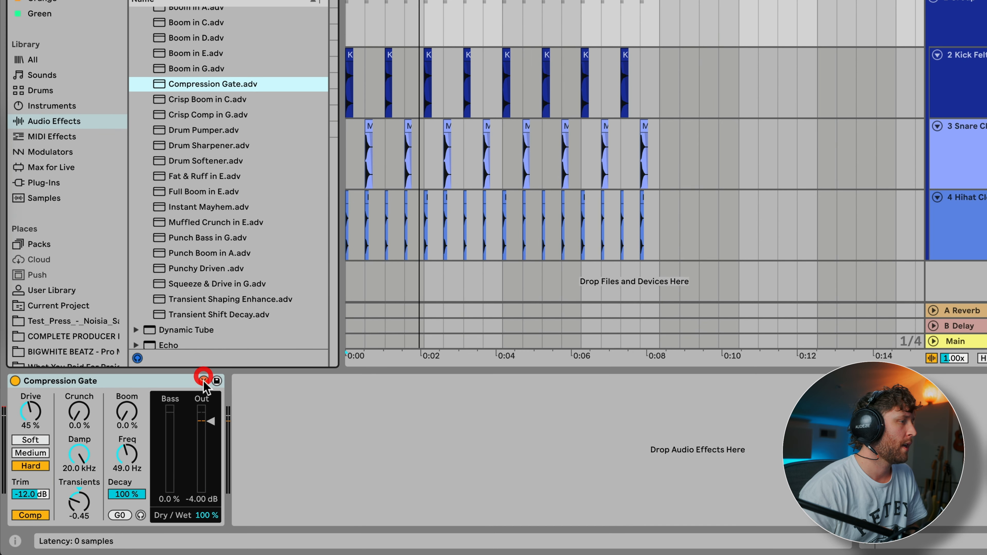
scroll(220, 319, up, 6)
scroll(218, 238, down, 5)
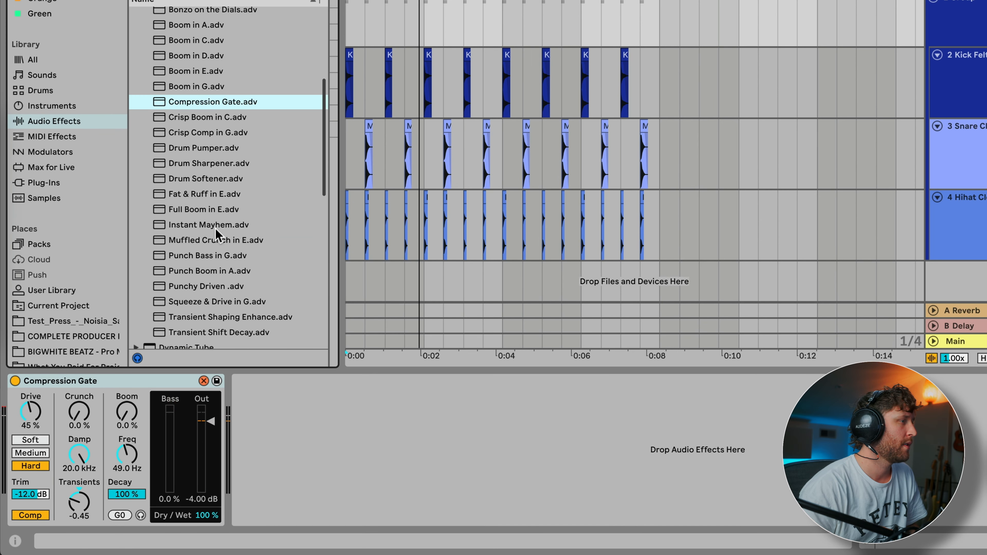
scroll(186, 272, down, 1)
double_click(160, 292)
click(193, 307)
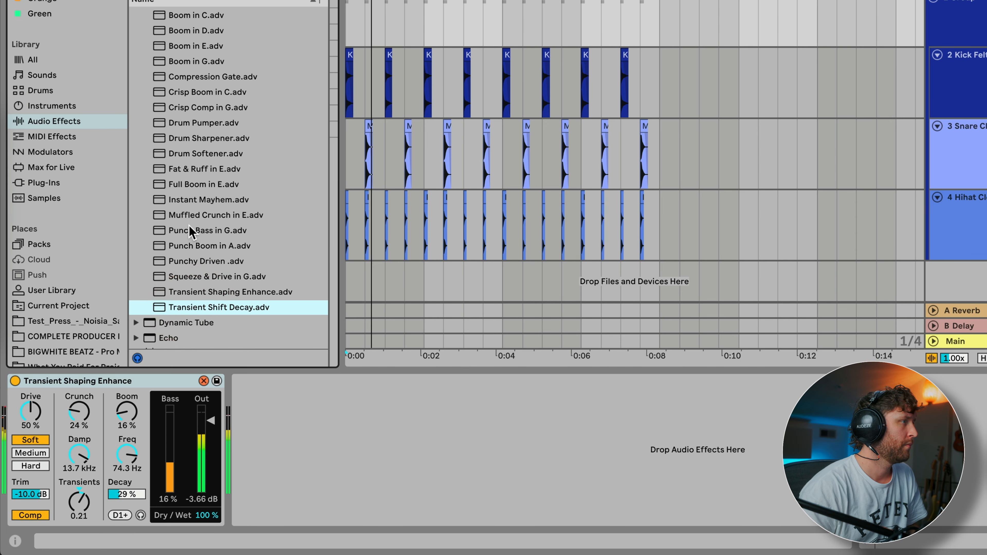
scroll(190, 233, up, 3)
double_click(191, 209)
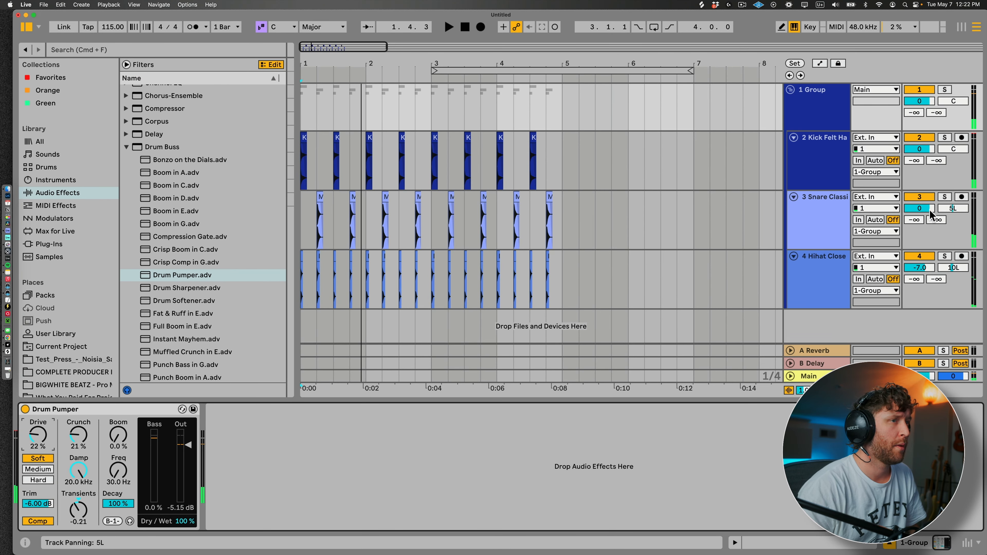
Add an EQ Eight with its default preset after the Drums Room reverb on the snare track.
click(833, 198)
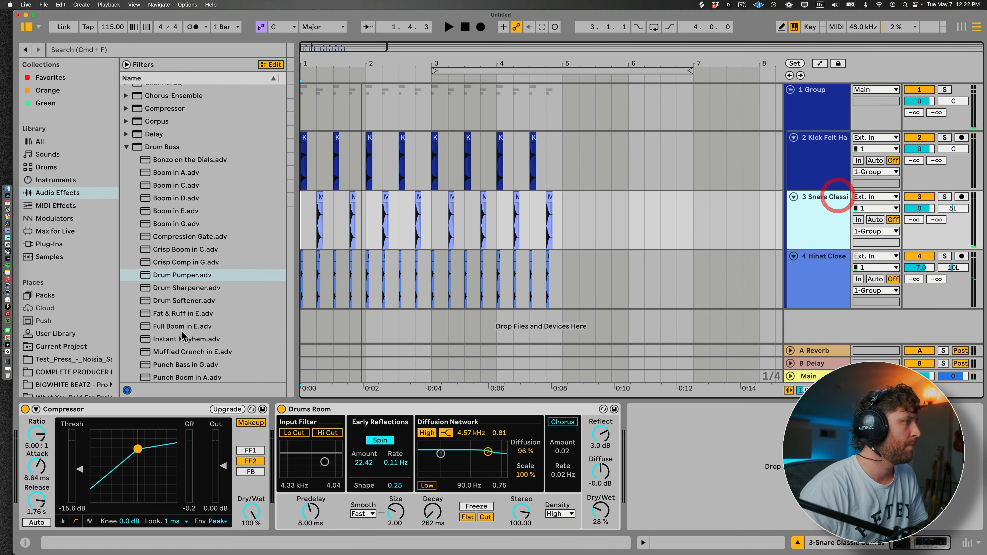
click(816, 93)
click(826, 202)
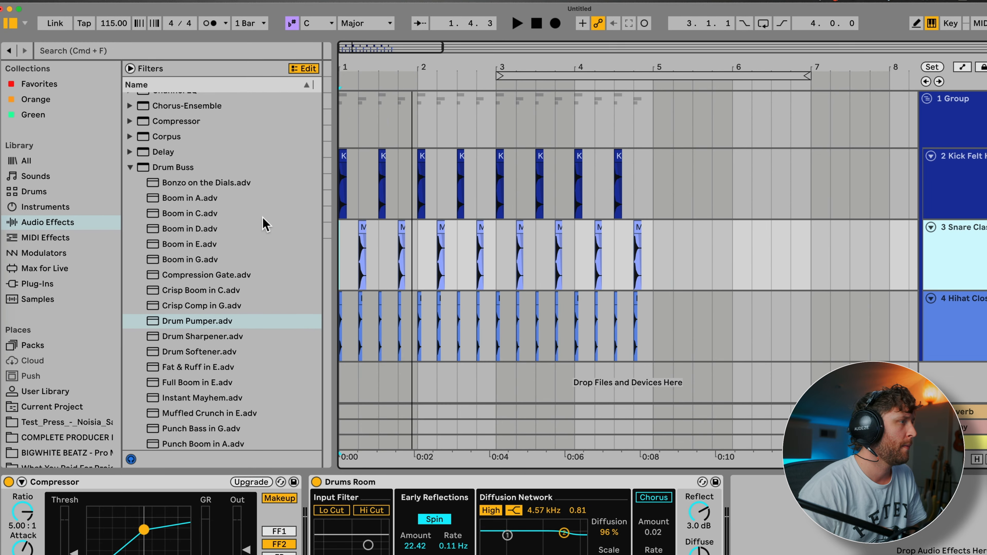
click(126, 147)
drag(174, 233, 337, 288)
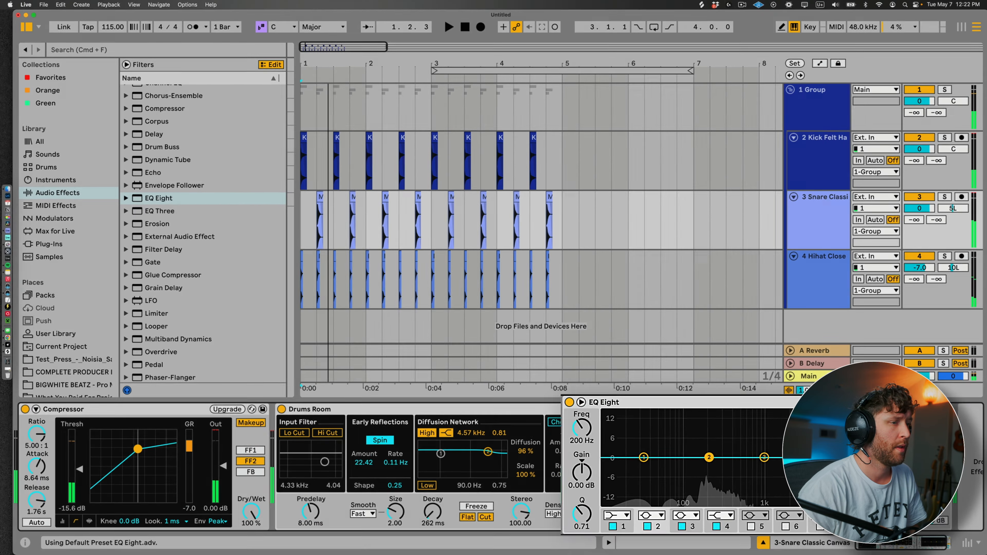
Boost EQ Eight band 2 by 13.3 dB at 190 Hz with Q 3.61 while playing the snare, and cut it to -1.61 dB at 186 Hz.
drag(709, 457, 705, 466)
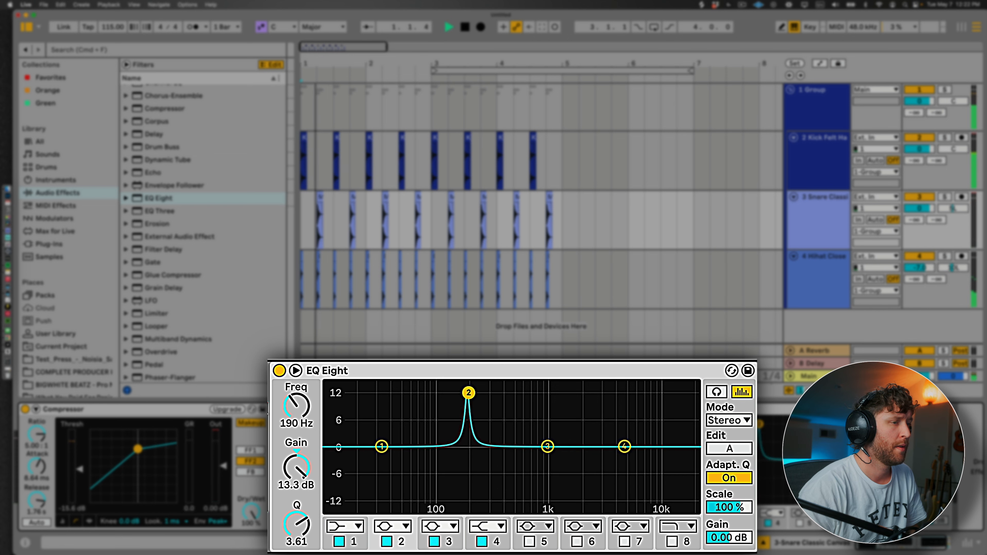
click(320, 194)
key(space)
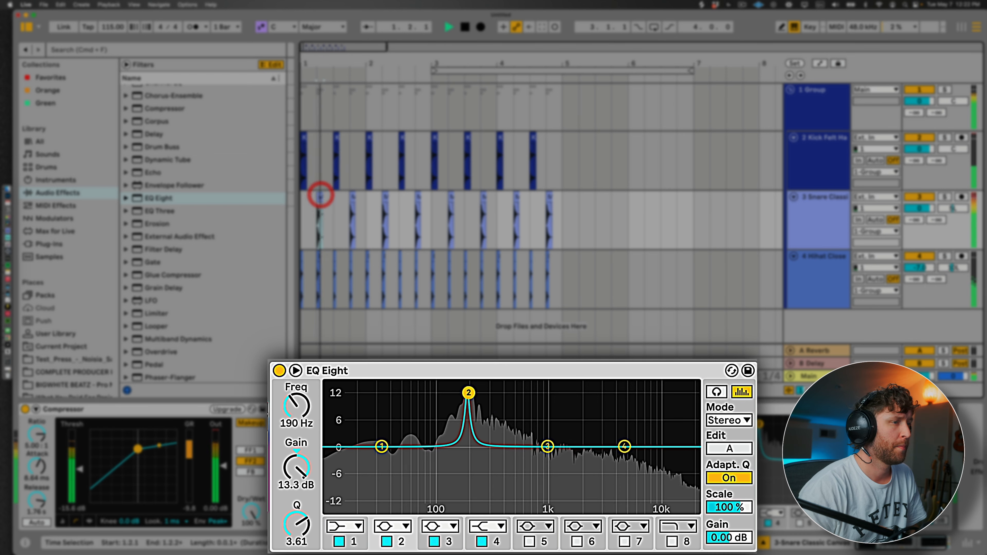
drag(468, 392, 468, 453)
key(space)
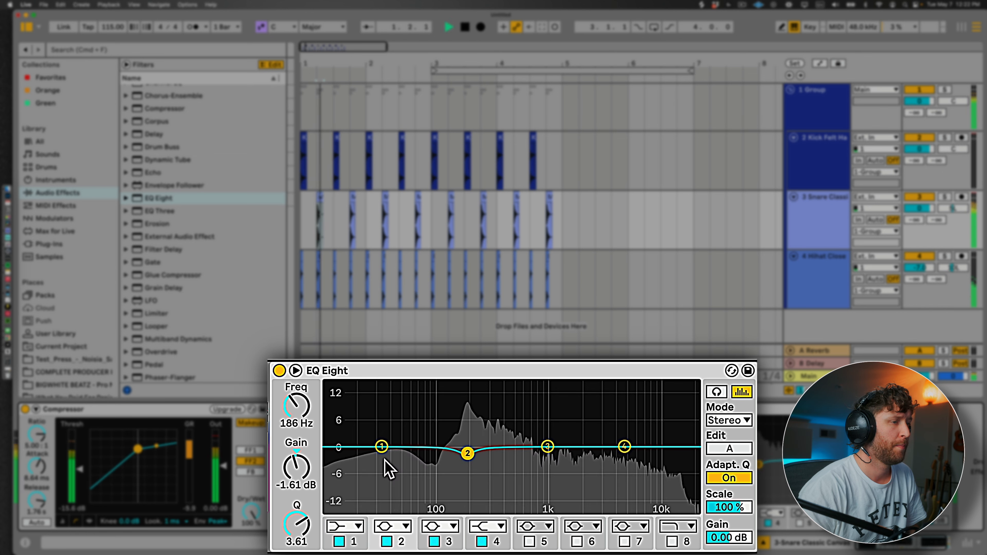
Turn EQ Eight band 1 on the snare into a x4 low cut at 121 Hz while playing the beat.
click(380, 445)
click(355, 526)
click(337, 408)
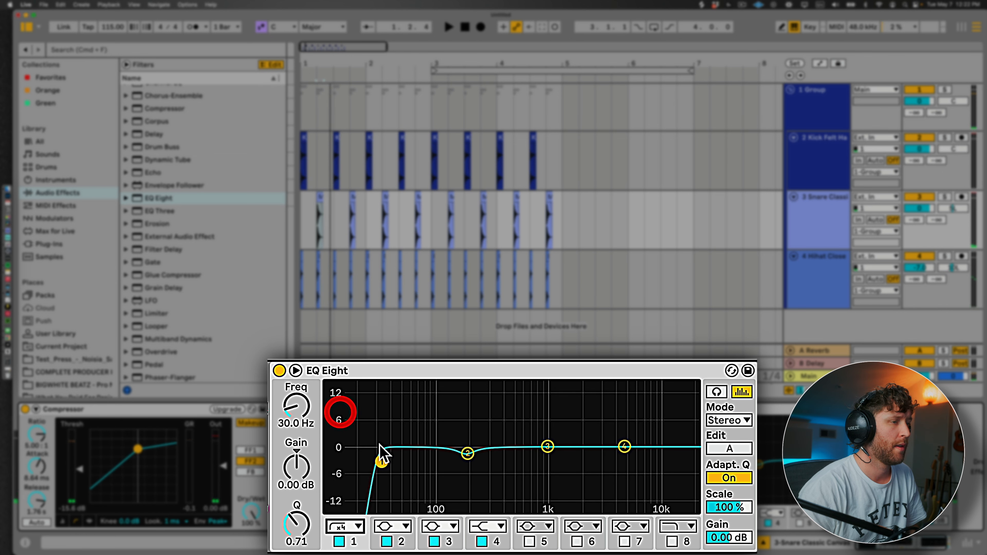
key(space)
drag(442, 466, 446, 464)
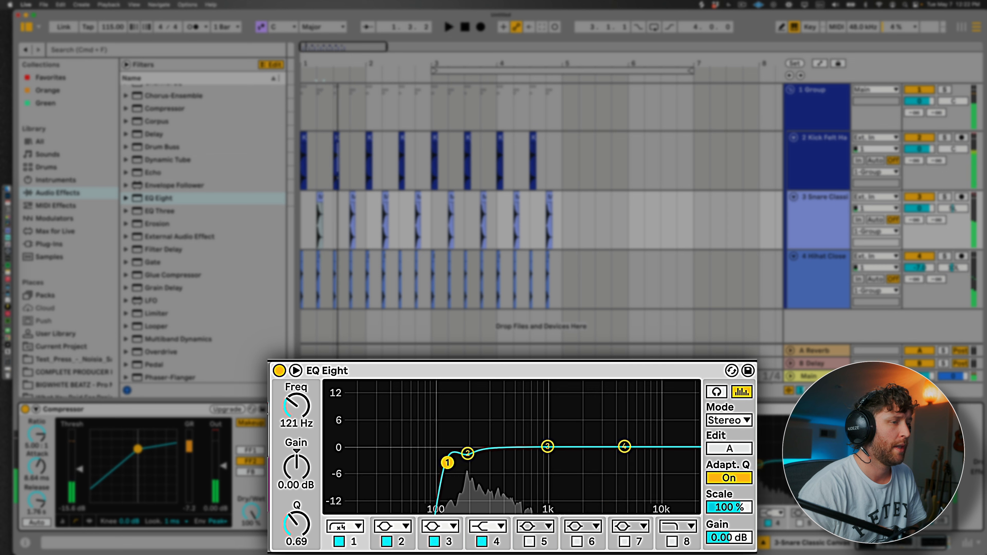
key(space)
Raise EQ Eight bands 3 and 4 slightly on the snare and set band 2 to -0.12 dB at 194 Hz, checking by playback.
mouse_move(624, 446)
mouse_down()
mouse_move(619, 423)
mouse_move(613, 432)
mouse_up()
drag(547, 446, 550, 443)
mouse_move(467, 453)
mouse_down()
mouse_move(470, 438)
mouse_move(469, 448)
mouse_up()
key(space)
key(space)
key(space)
key(space)
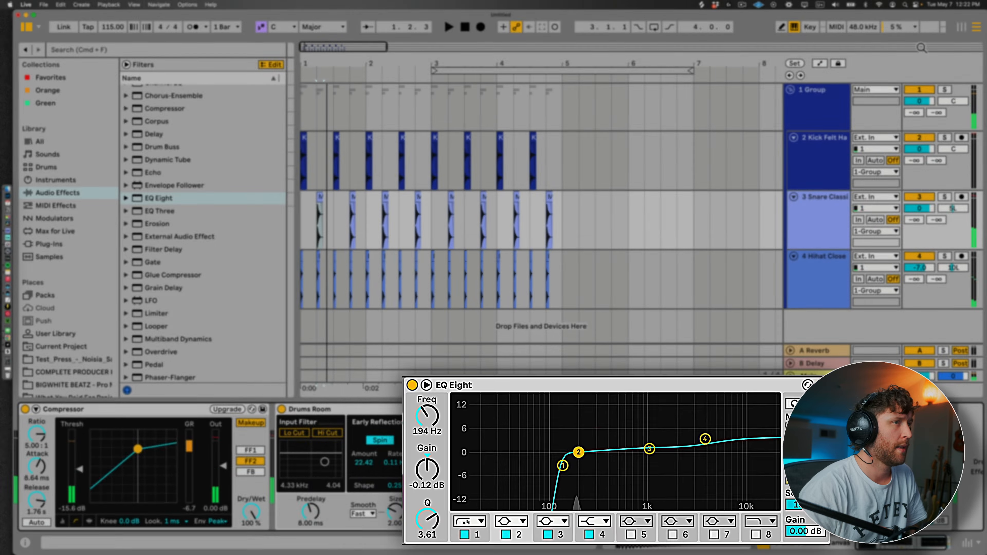
Add an EQ Eight to the kick track and raise its band 1 low shelf to 5.08 dB at 75.8 Hz.
click(830, 141)
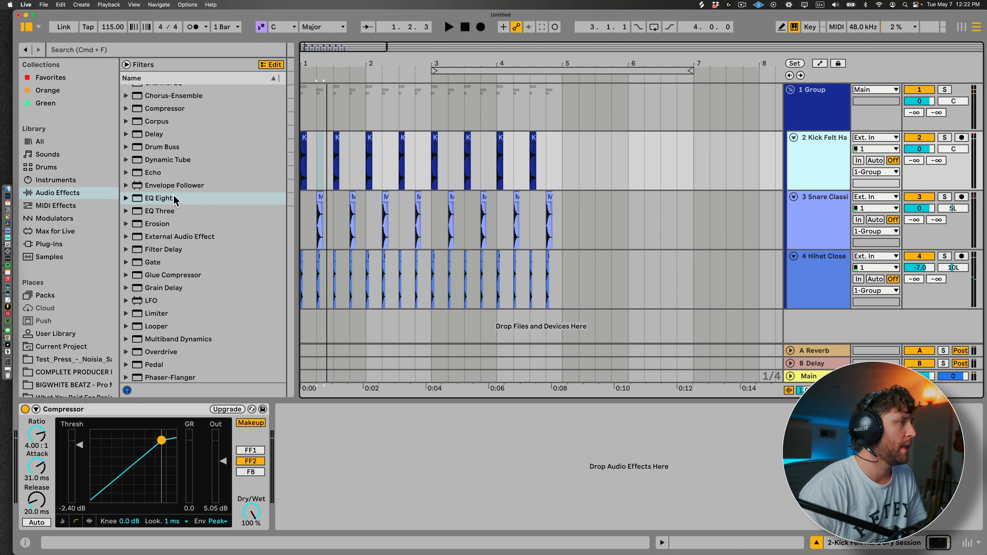
double_click(173, 199)
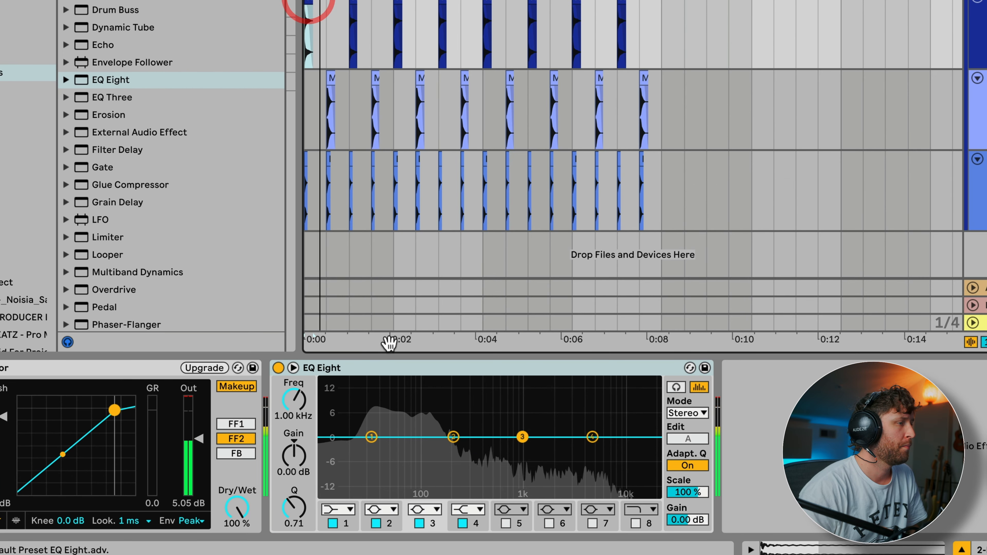
drag(371, 437, 412, 411)
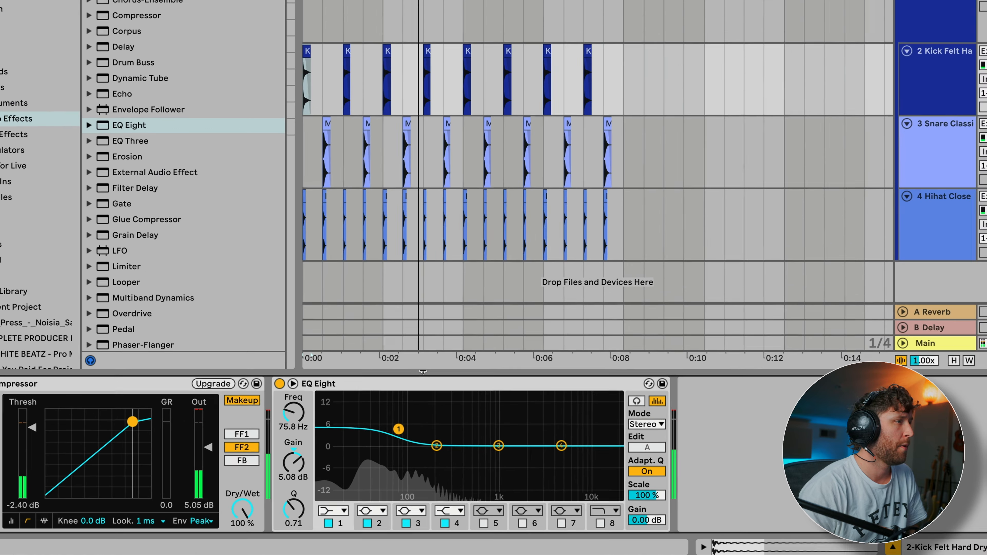
double_click(438, 354)
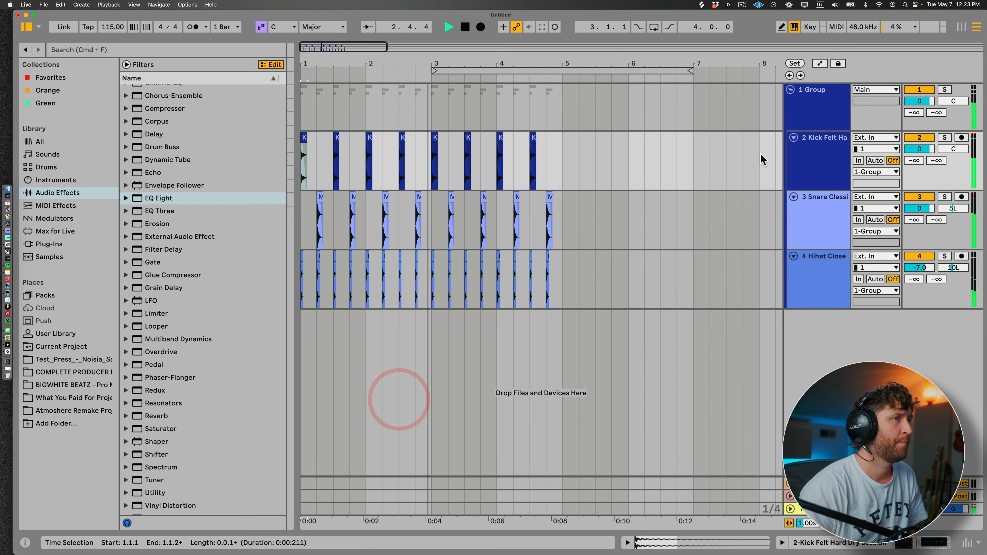
Rename the drum group as DRUMS.
click(817, 103)
click(815, 91)
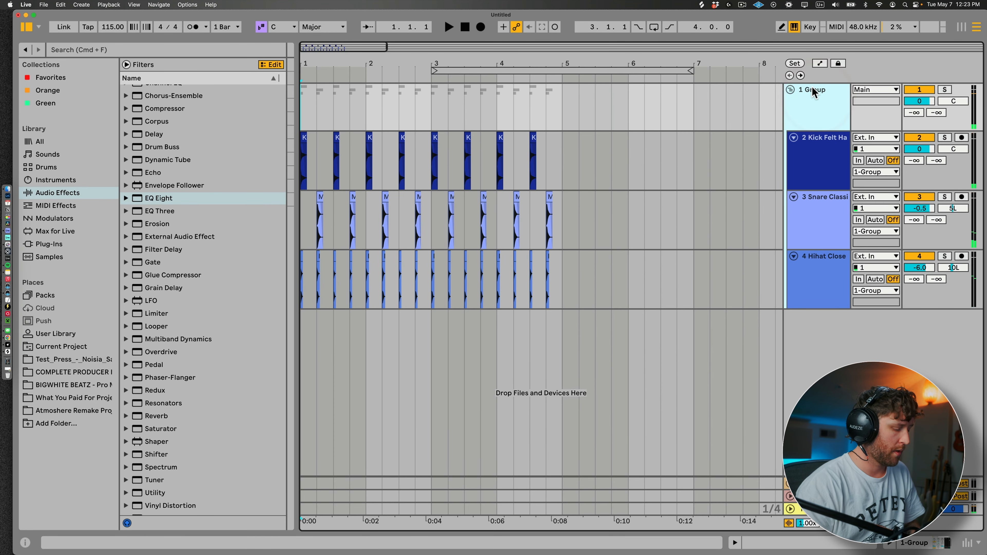
key(super+r)
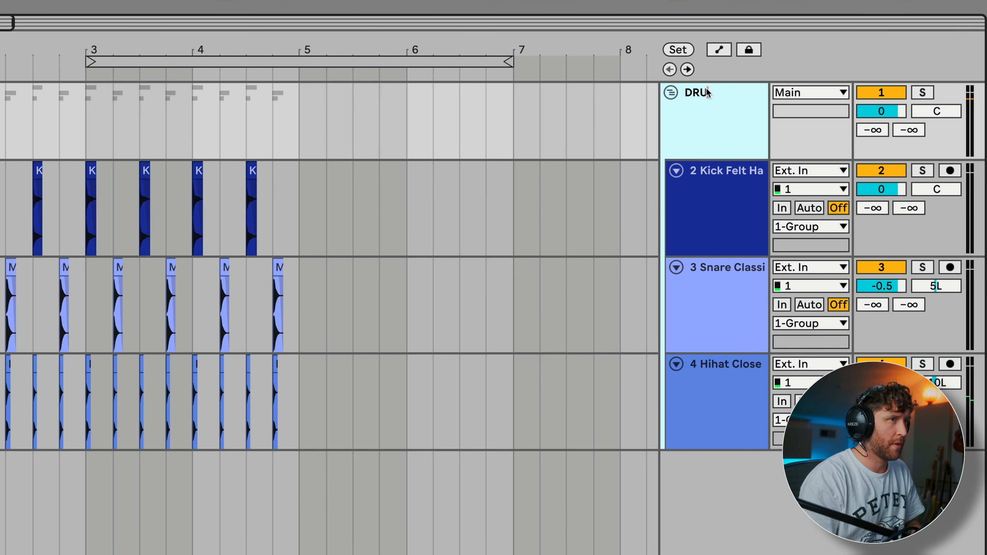
text(DRUMS)
key(Return)
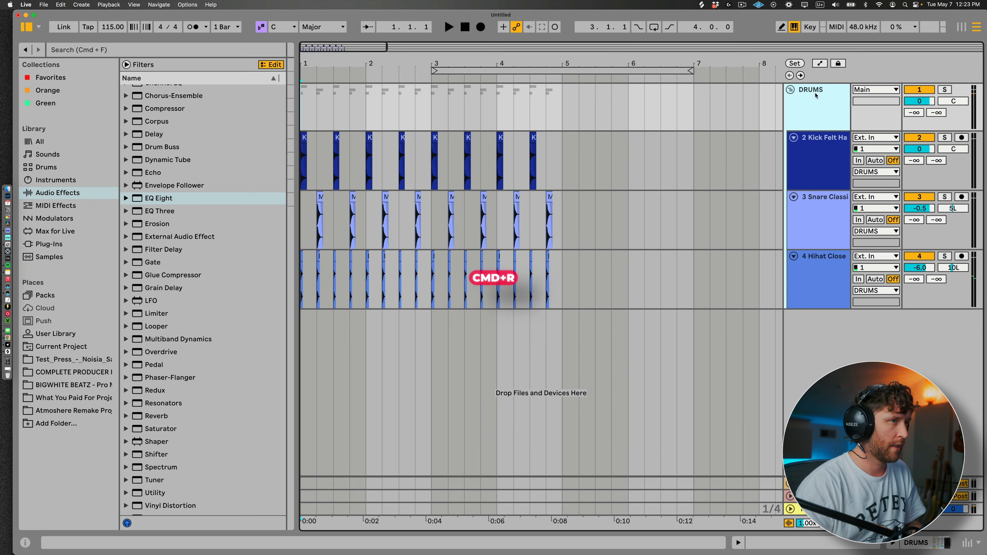
Insert a new MIDI track and filter the instruments in the browser by Piano & Keys.
key(super+shift+t)
click(814, 323)
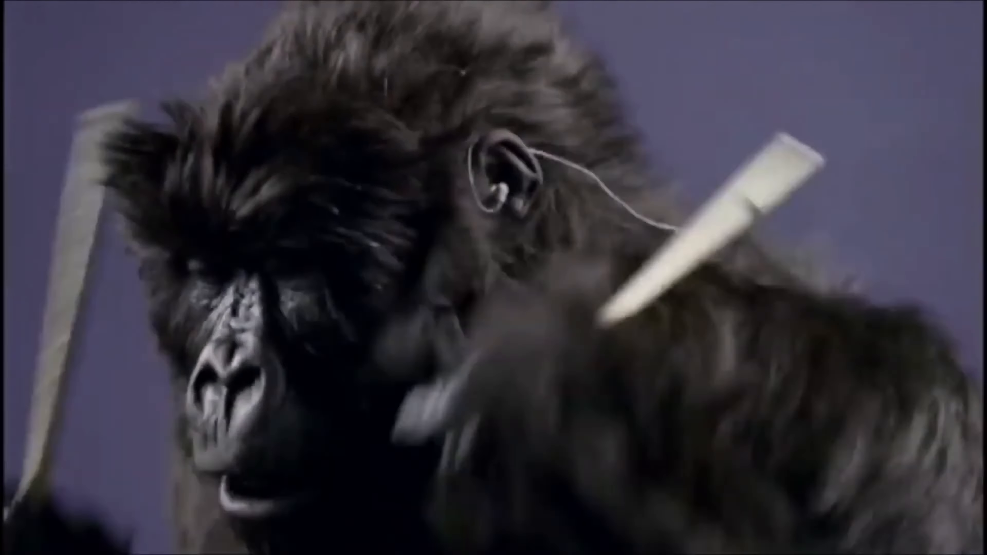
click(223, 112)
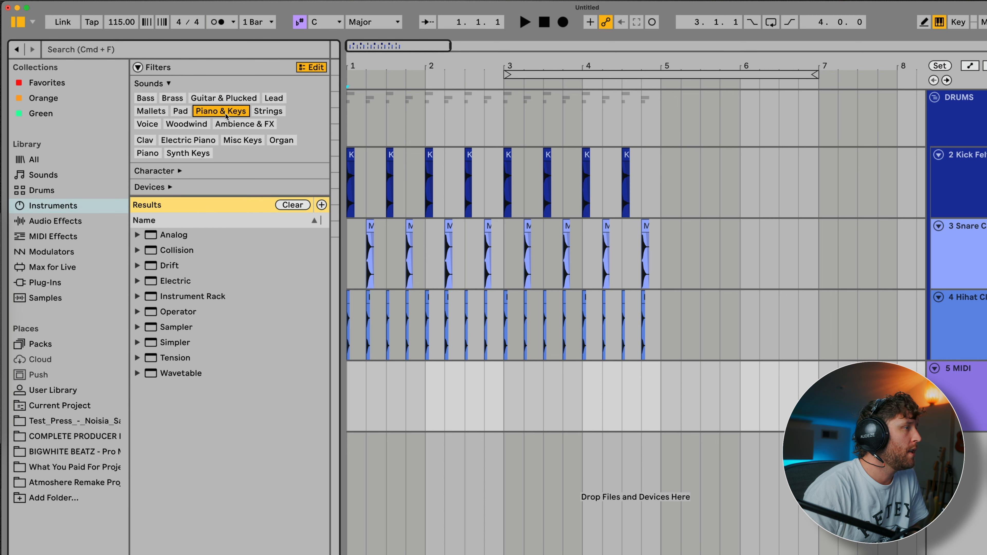
Preview the Analog presets Fuzzy Analog Keys.adg and Illustra Pad.adg, and load Illustra Pad.adg onto the new MIDI track.
click(137, 235)
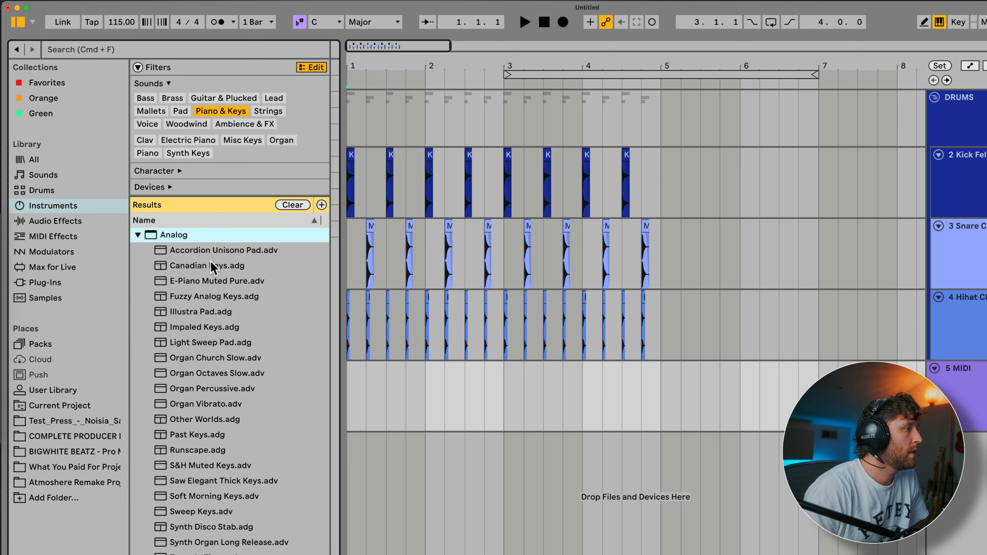
click(202, 297)
click(202, 312)
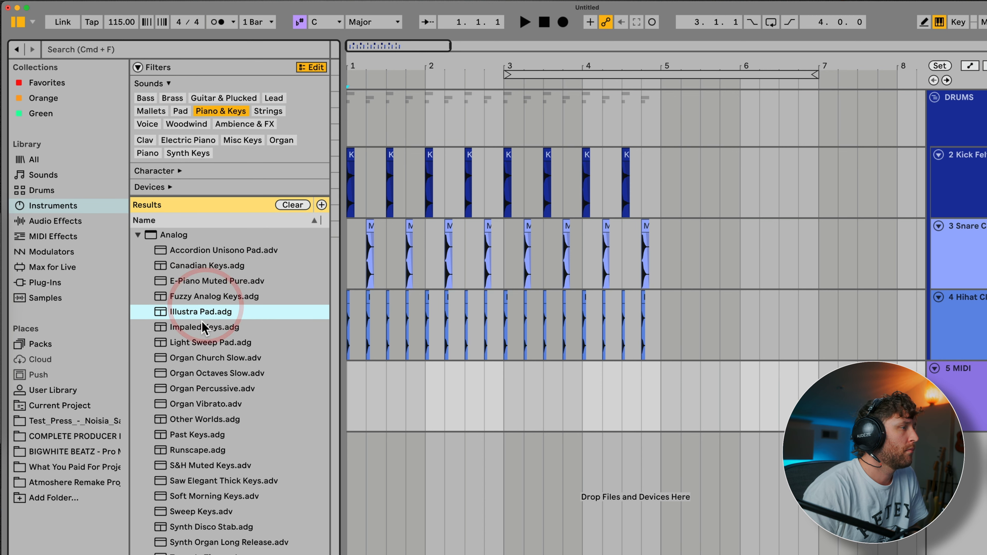
drag(177, 309, 371, 389)
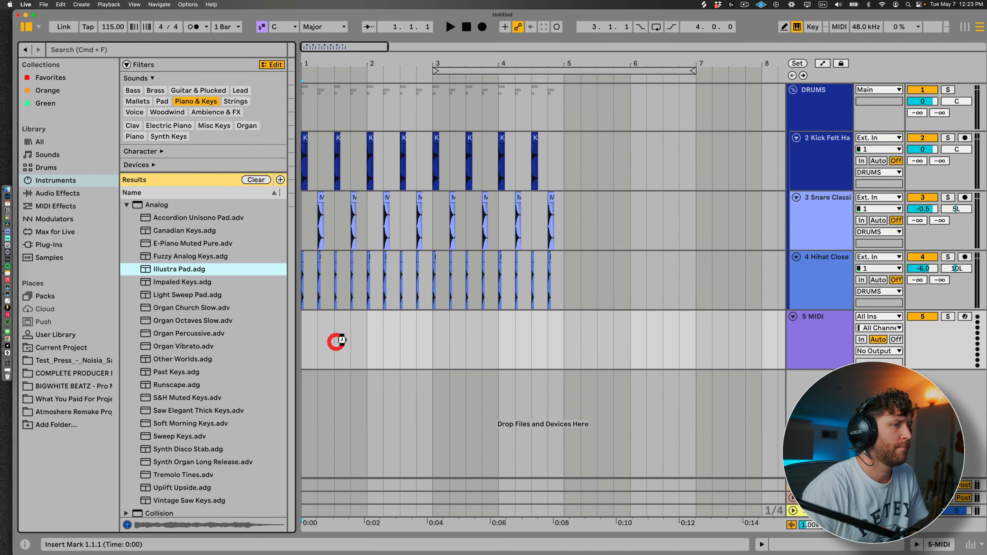
click(964, 375)
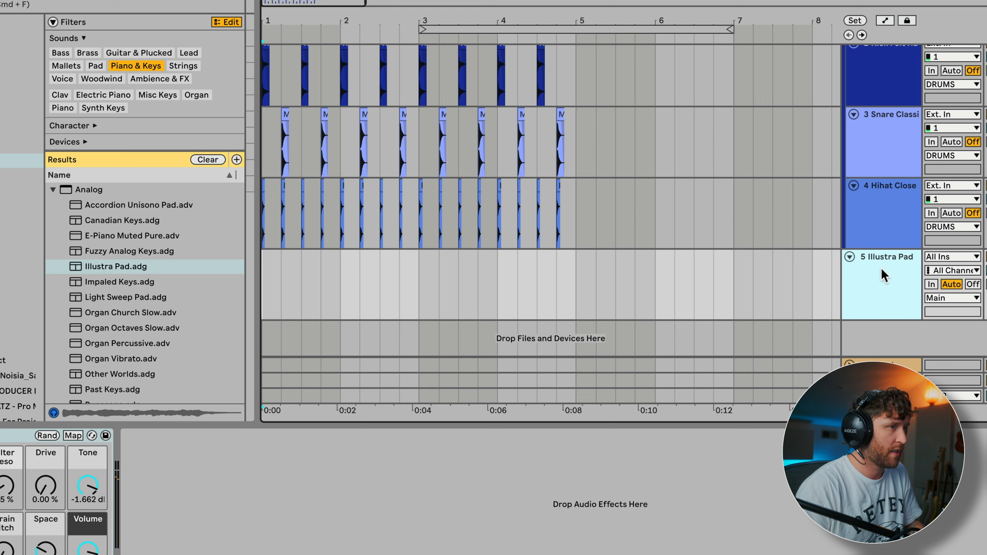
Arm the Illustra Pad track for recording.
key(super+shift+t)
drag(210, 268, 212, 282)
drag(383, 323, 409, 317)
click(816, 232)
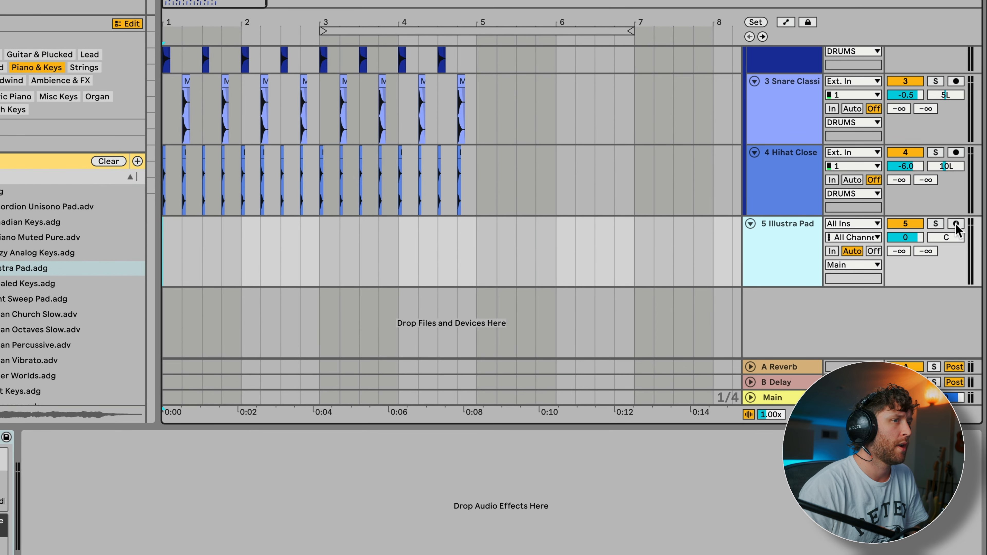
click(956, 223)
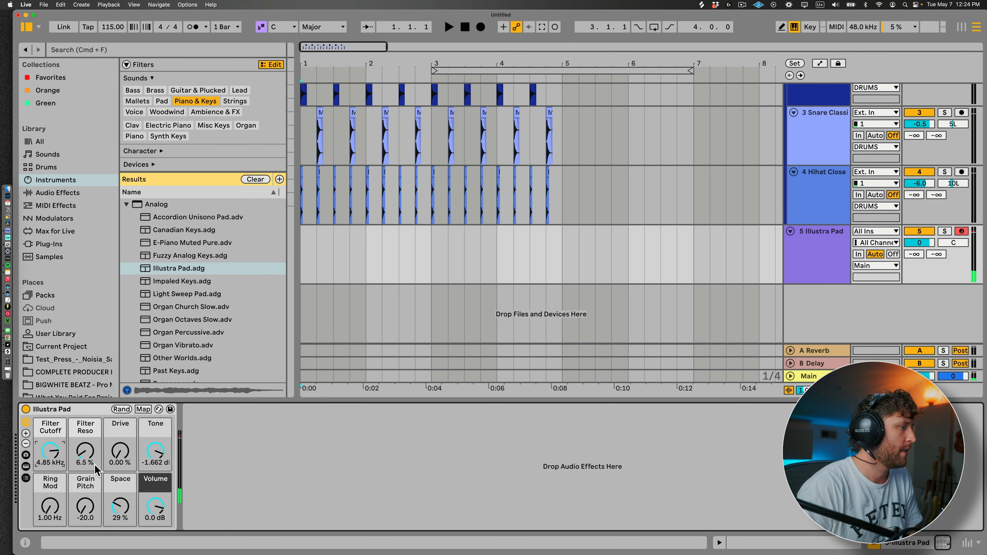
Record a chord progression on the Illustra Pad track, starting from bar 5 with the metronome on.
click(564, 255)
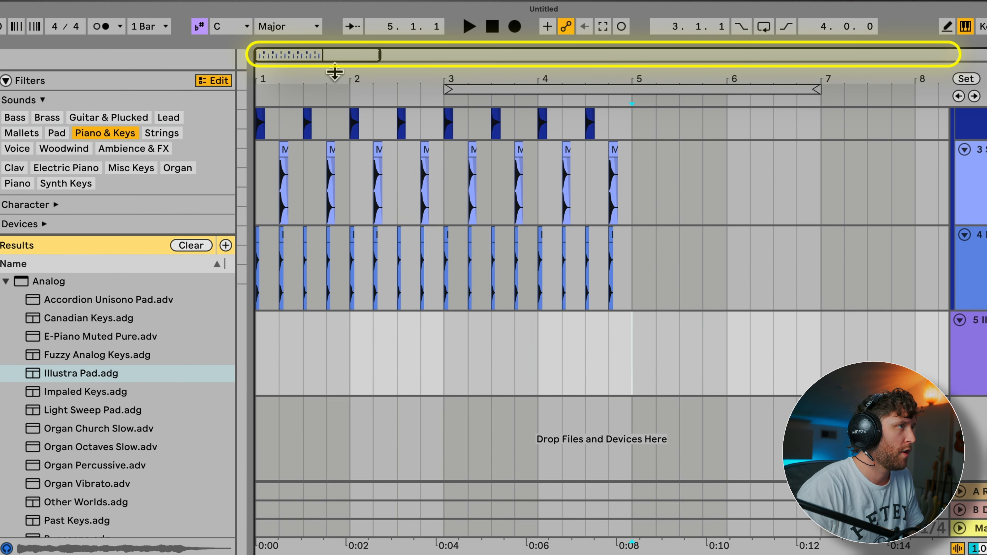
drag(319, 57, 319, 9)
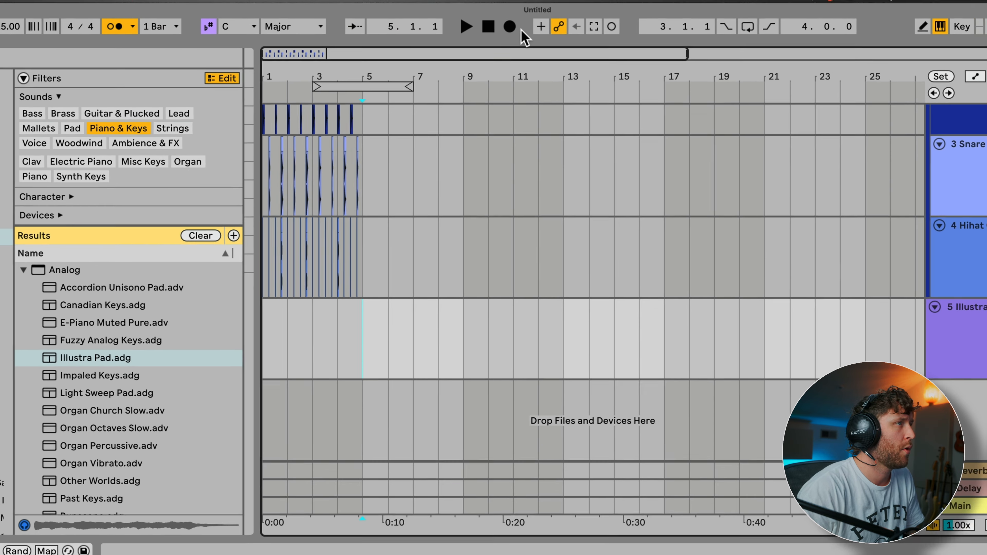
click(514, 26)
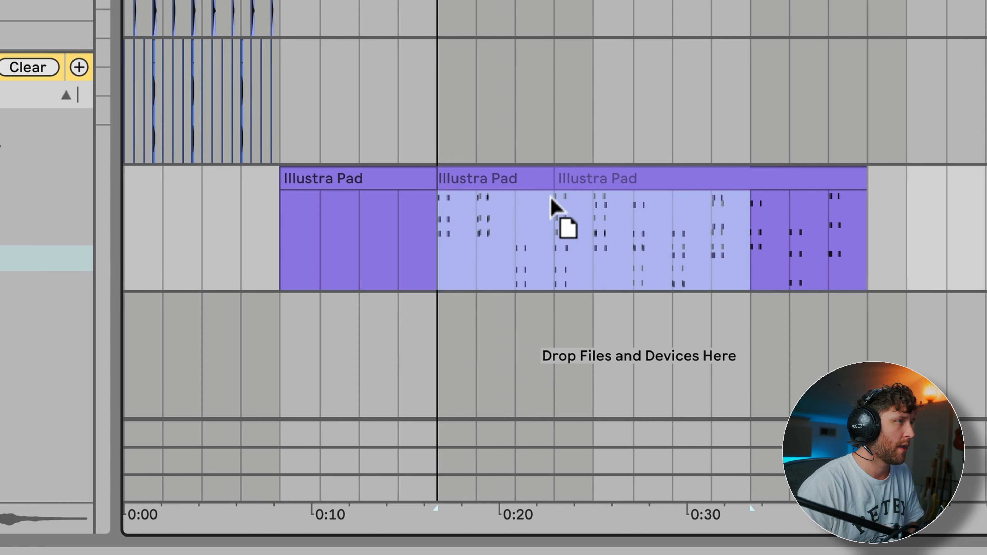
Move the recorded Illustra Pad chords from bar 9 to bar 1, quantize all their notes and play them back.
drag(501, 232, 384, 232)
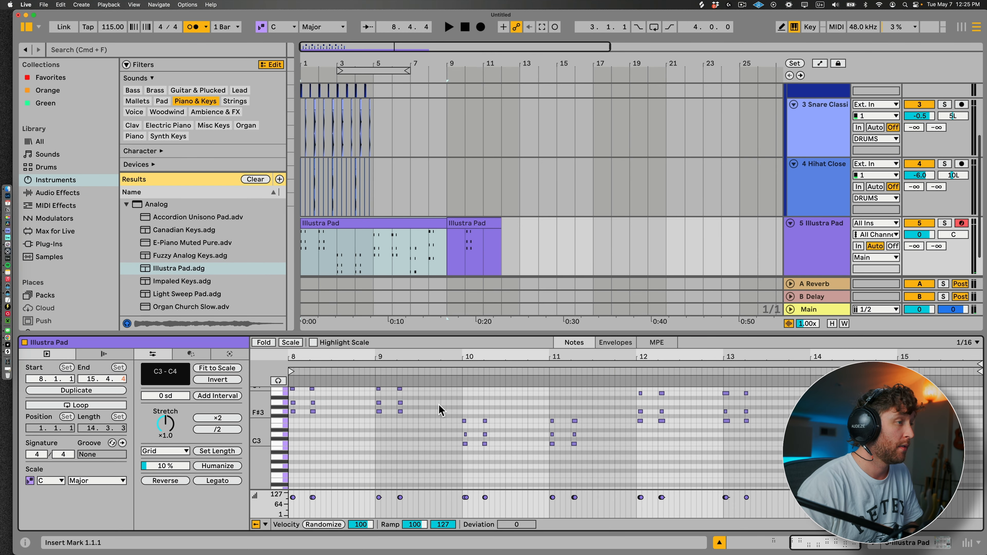
click(436, 412)
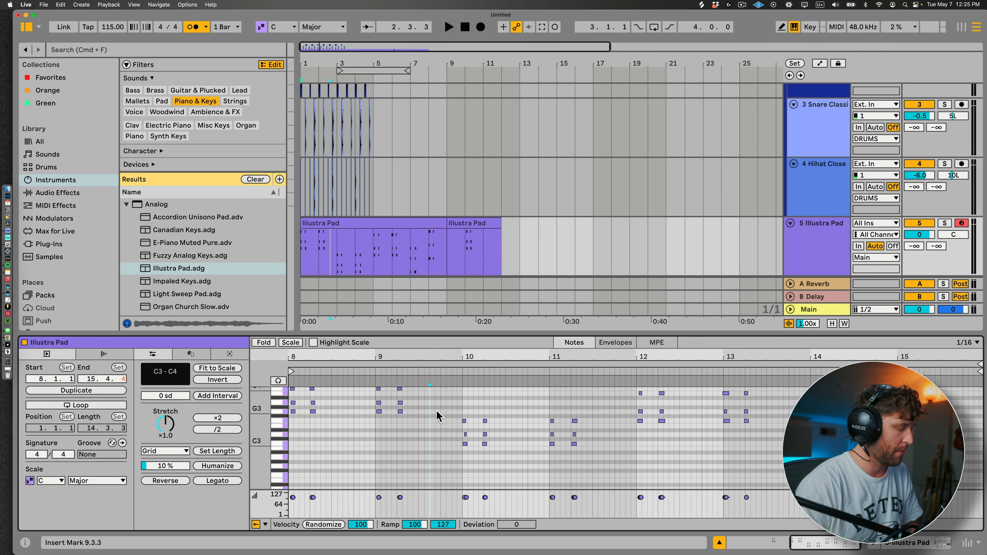
right_click(433, 403)
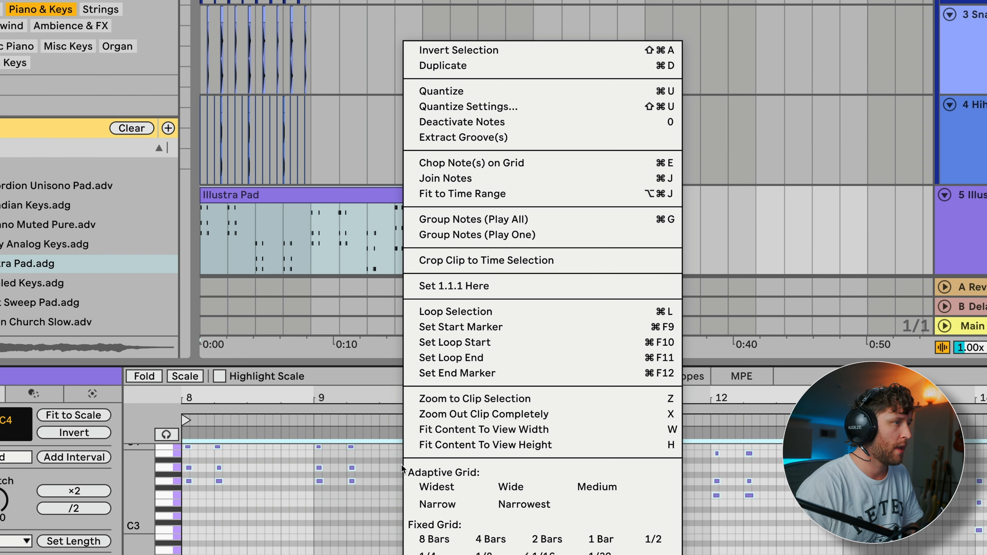
click(453, 91)
key(space)
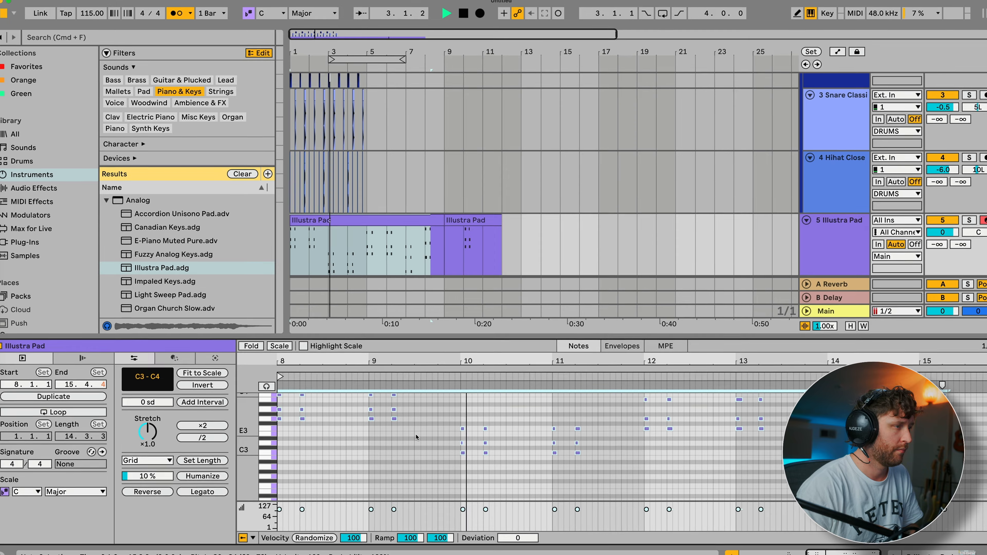
Duplicate the kick, snare and hi-hat clips of bars 1 to 4 into bars 5 to 8.
drag(367, 181, 288, 76)
key(super+d)
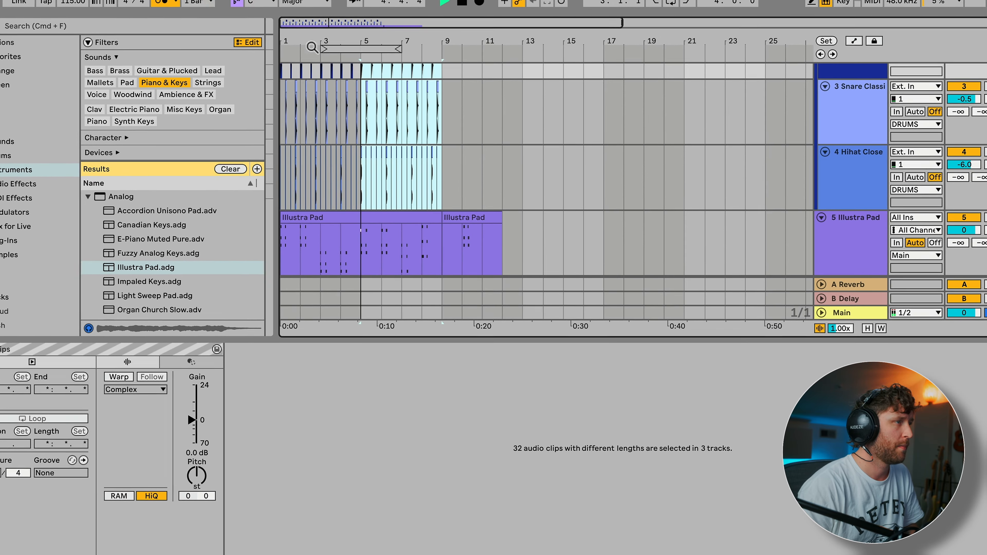
Revoice the Illustra Pad chords from clip bar 10 onward, moving the low C3 notes up an octave and adding higher notes.
click(358, 218)
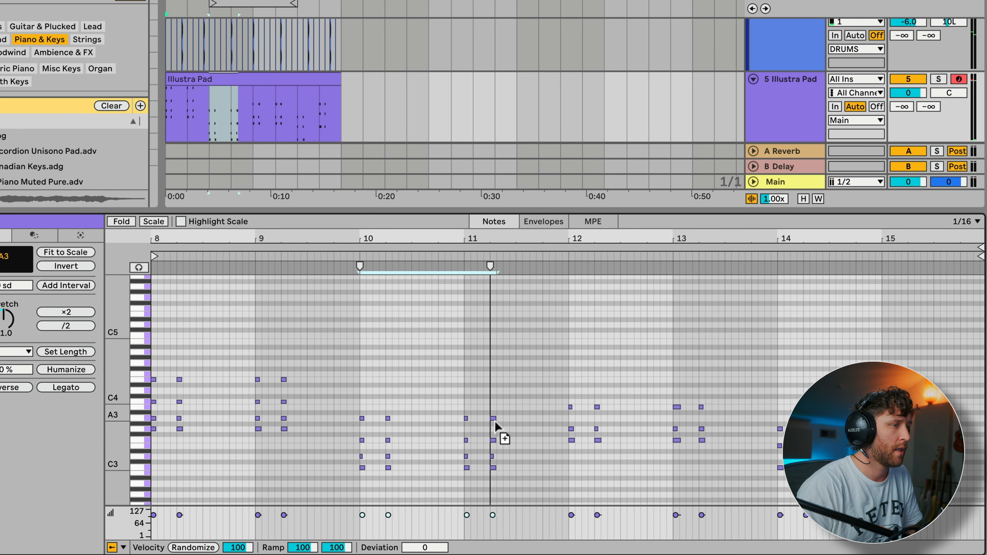
drag(494, 408, 495, 420)
drag(503, 480, 450, 475)
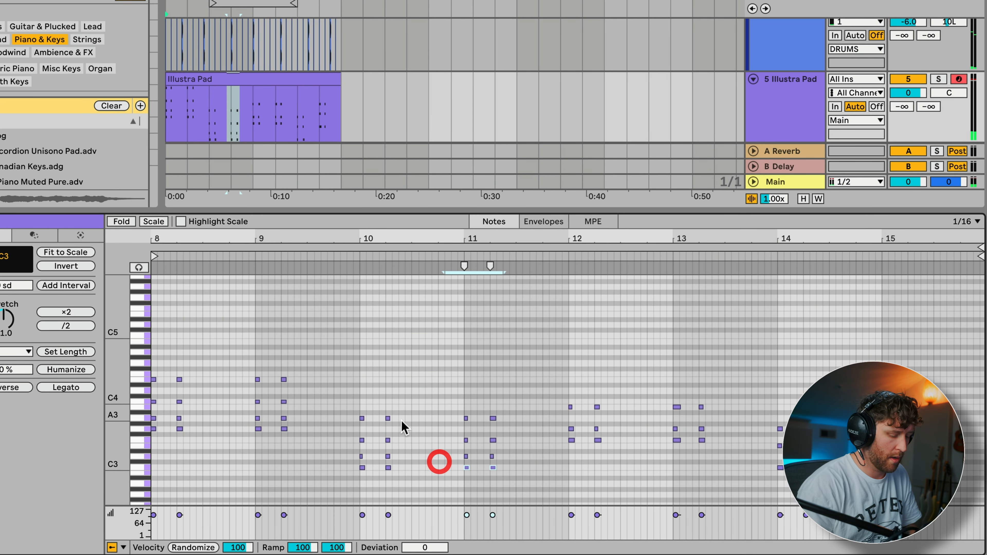
drag(559, 399, 713, 412)
drag(701, 407, 702, 390)
drag(843, 434, 780, 425)
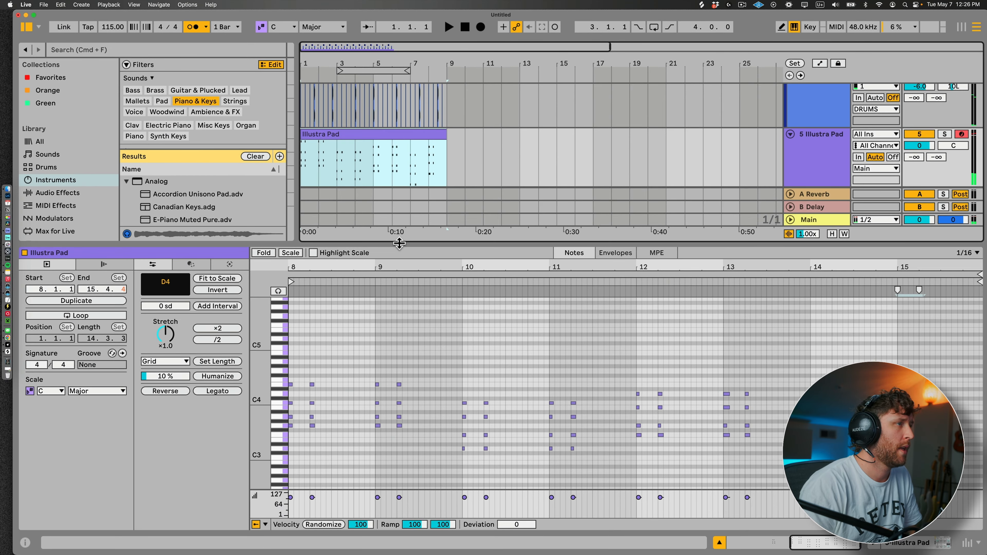
Play the drums and Illustra Pad chords together from the start with the clip editor closed.
drag(399, 243, 465, 375)
key(space)
double_click(464, 381)
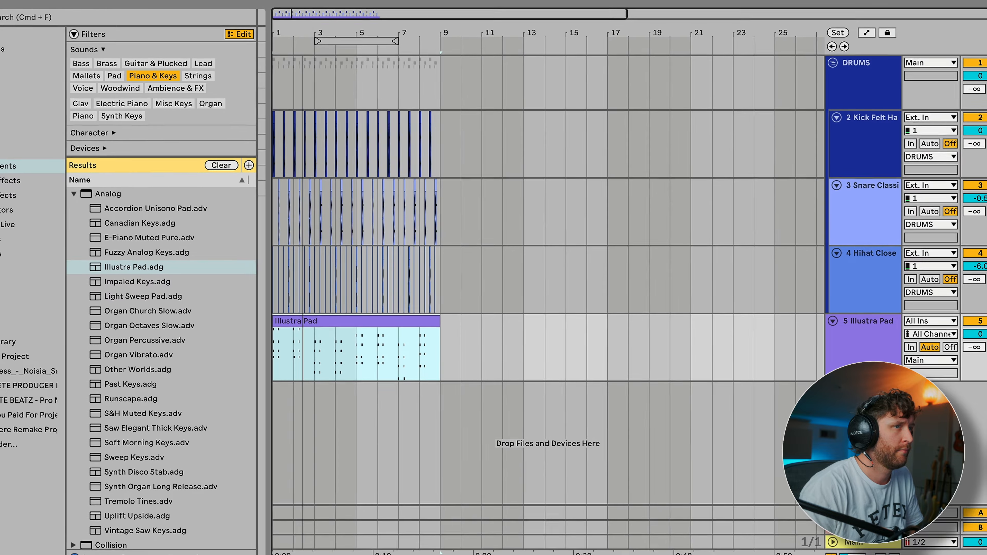
Move the kick track out of and above the DRUMS group, and open the group's Drum Pumper effect.
click(876, 127)
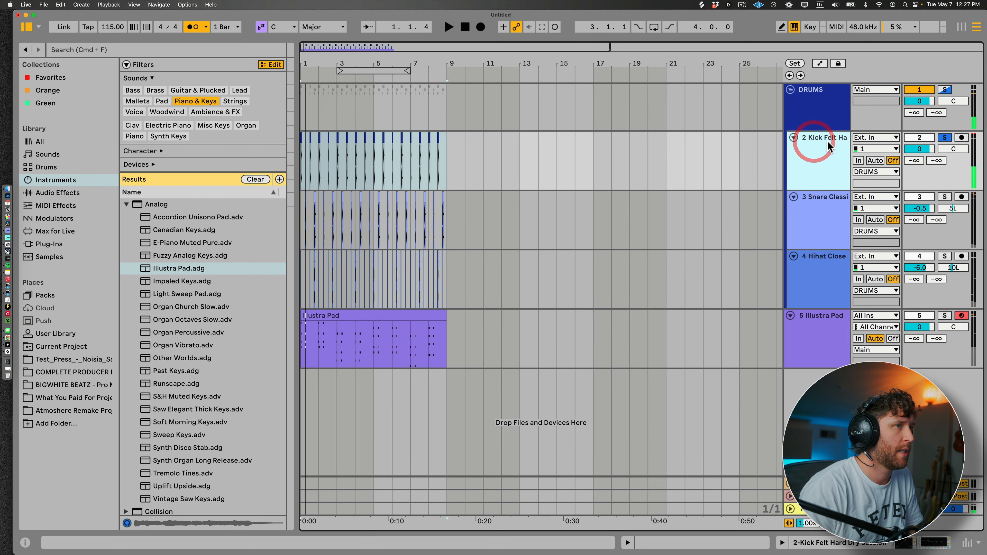
drag(828, 147, 810, 99)
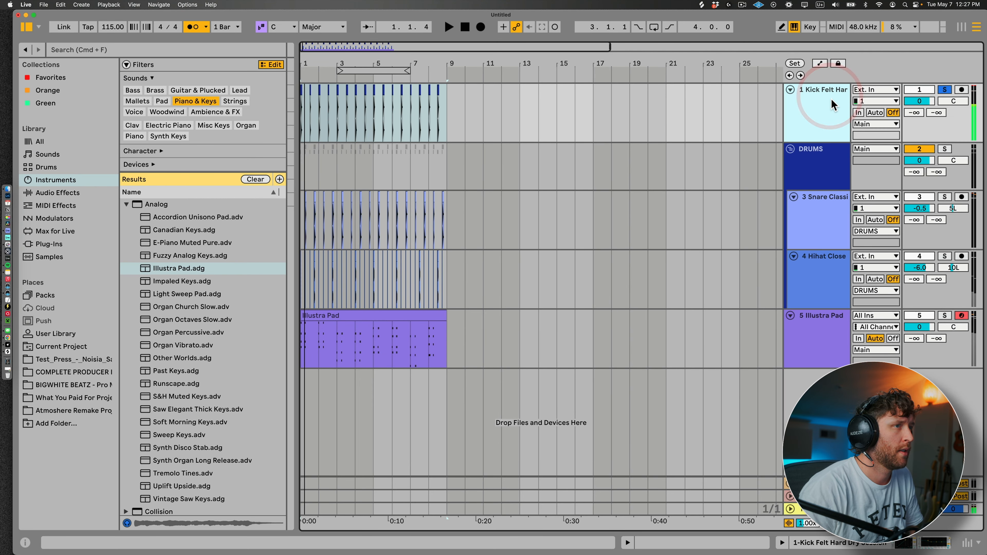
click(818, 158)
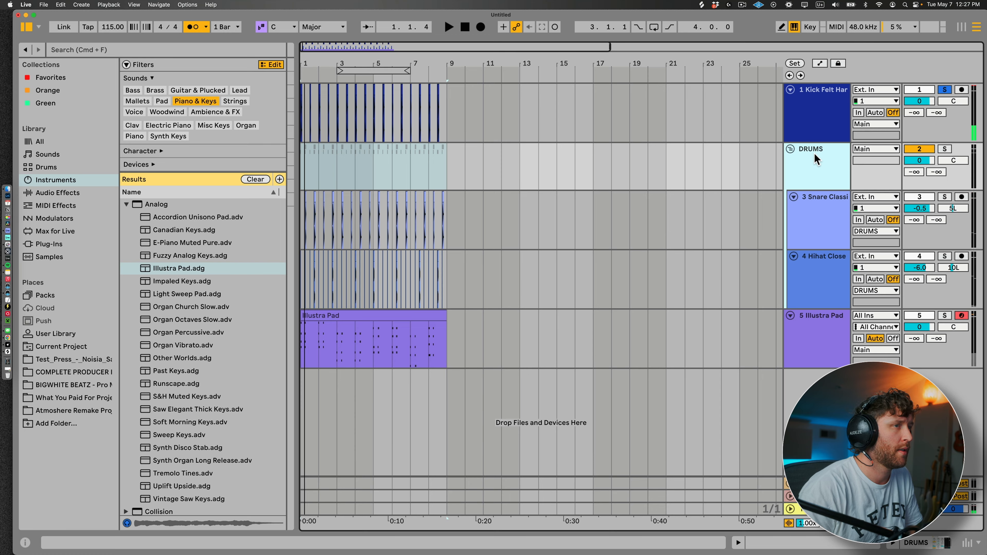
double_click(816, 157)
click(90, 414)
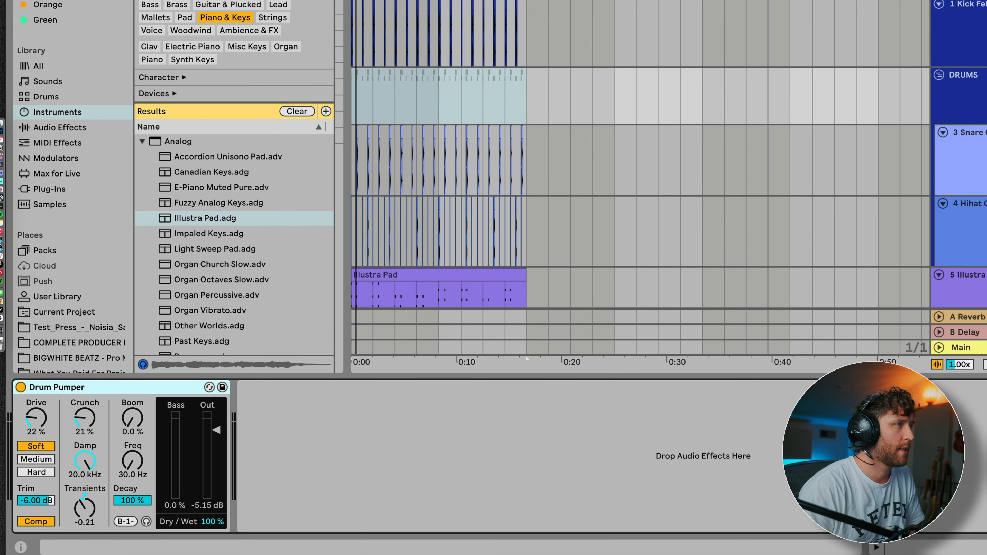
Select the kick track, start playback and bring the hi-hat track back into the mix.
click(968, 12)
key(space)
click(938, 257)
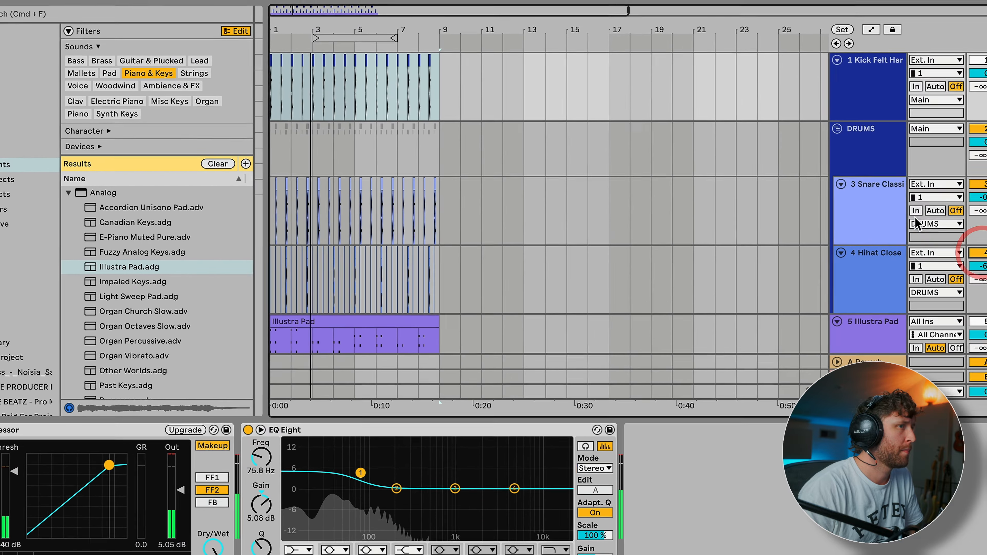
Delete the Drum Pumper effect from the DRUMS group.
click(882, 145)
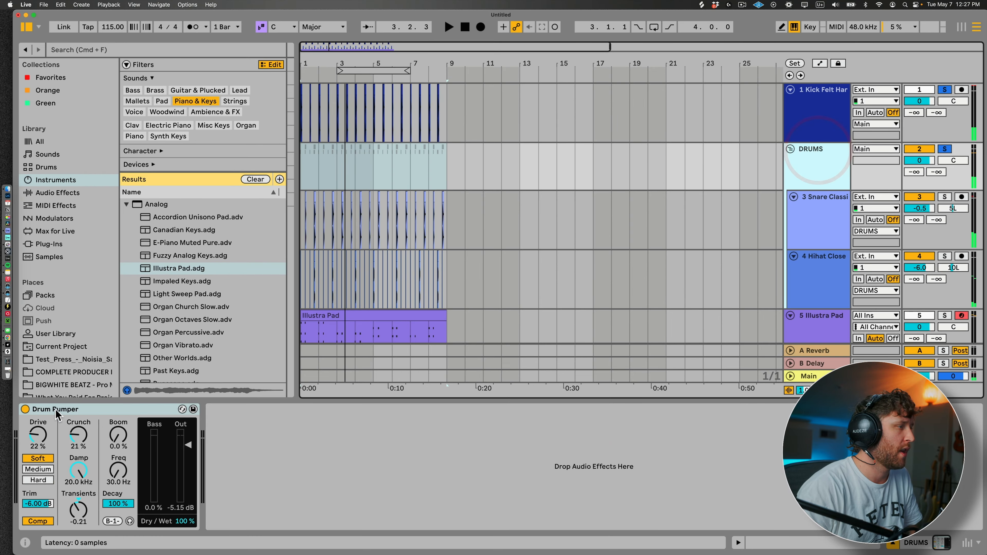
click(56, 412)
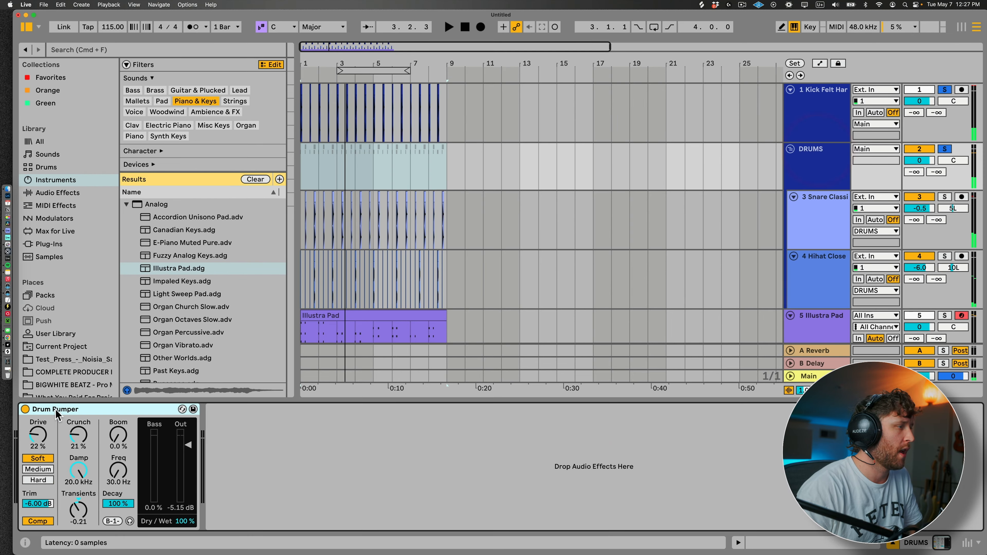
key(Delete)
Move the kick track back into the DRUMS group above the snare and clear its solo.
click(817, 113)
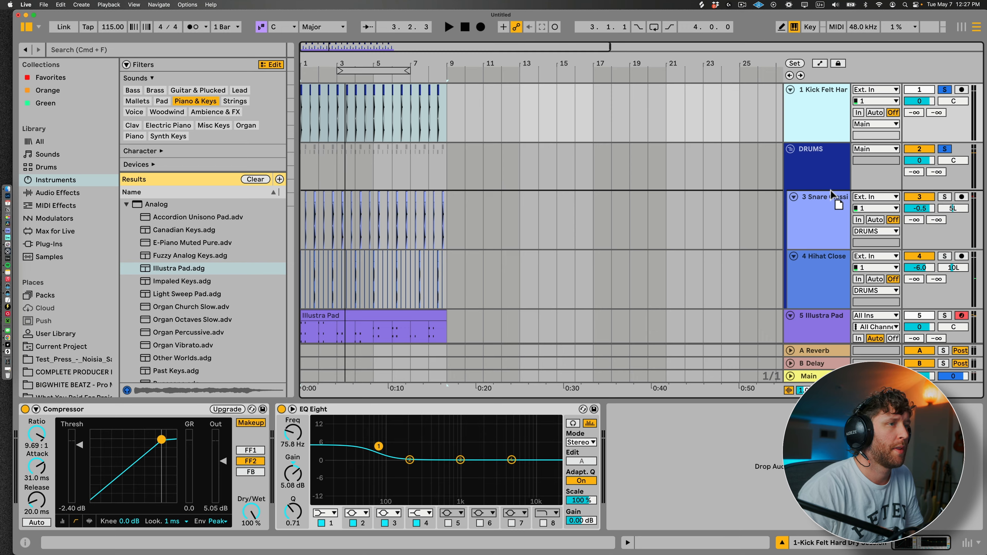
drag(817, 113, 825, 188)
click(817, 104)
click(945, 91)
Play the drums with the pad, select the kick track and lower its EQ Eight band 1 gain to 1.61 dB.
key(space)
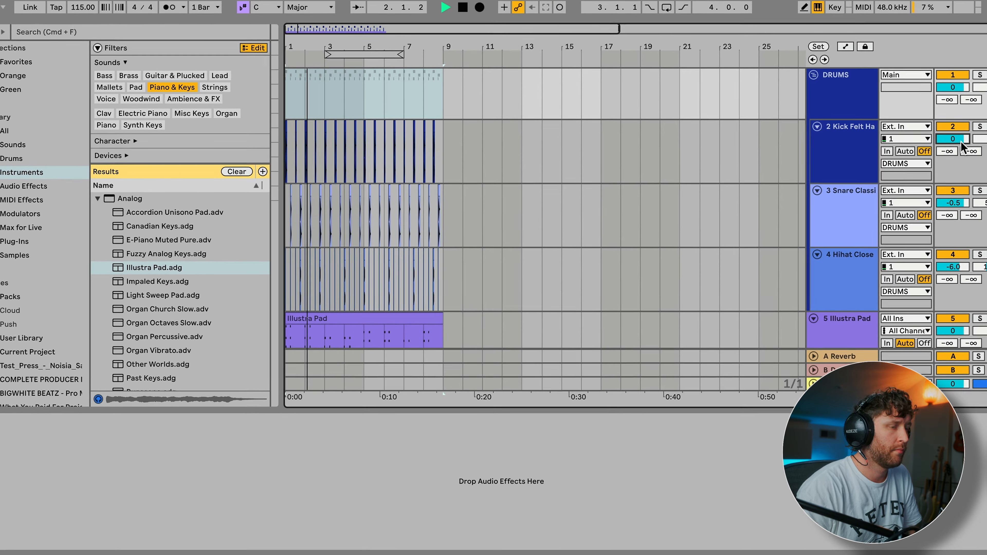
click(860, 128)
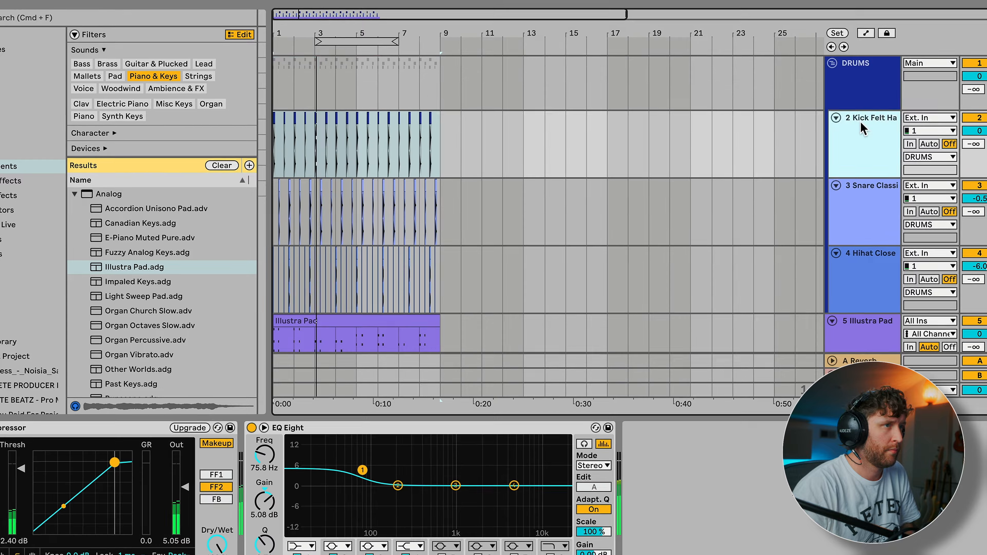
key(space)
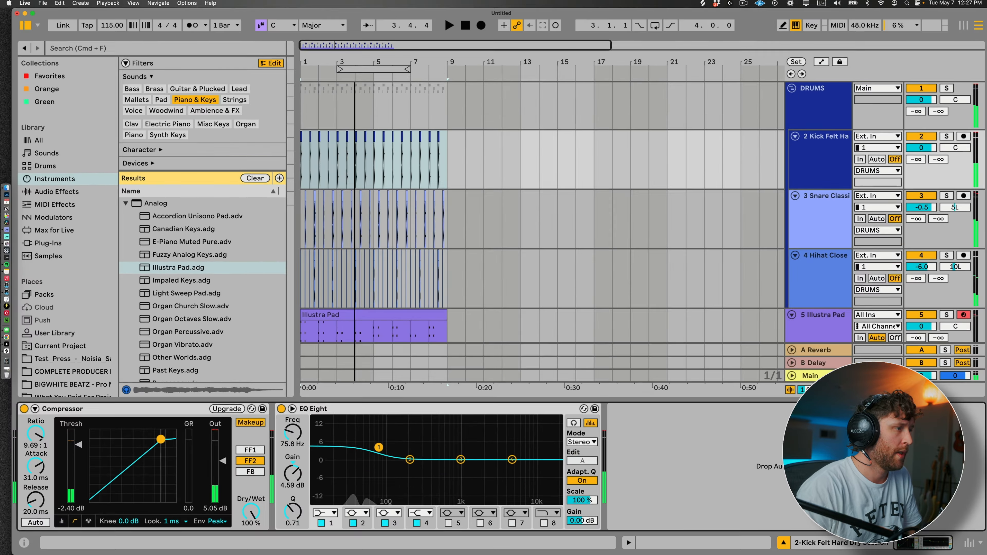
drag(356, 478, 357, 489)
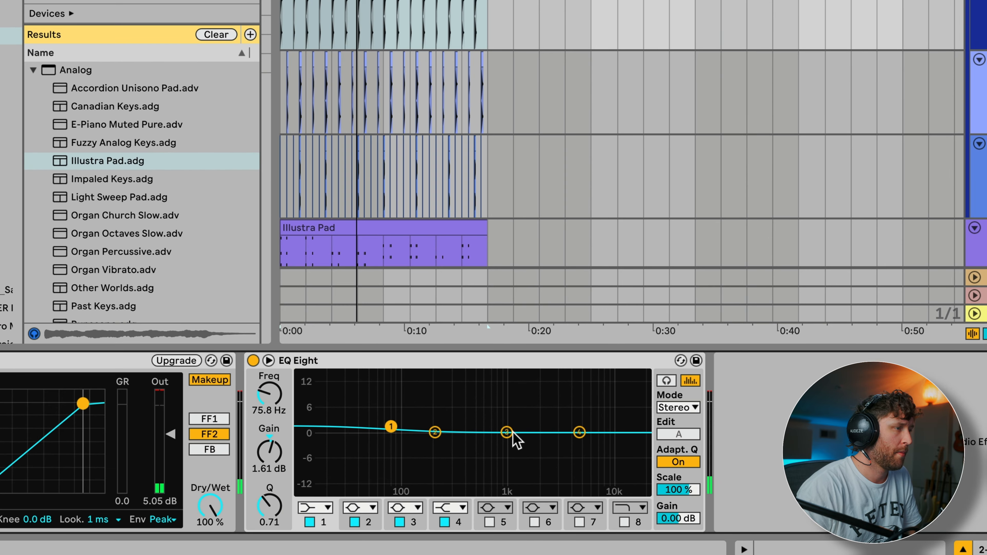
Boost the kick's highs in EQ Eight with a narrow band 3 peak and a band 4 shelf at 7.42 kHz, 7.07 dB, and audition it.
drag(454, 495, 462, 492)
drag(517, 429, 543, 423)
drag(268, 513, 268, 517)
drag(518, 391, 596, 406)
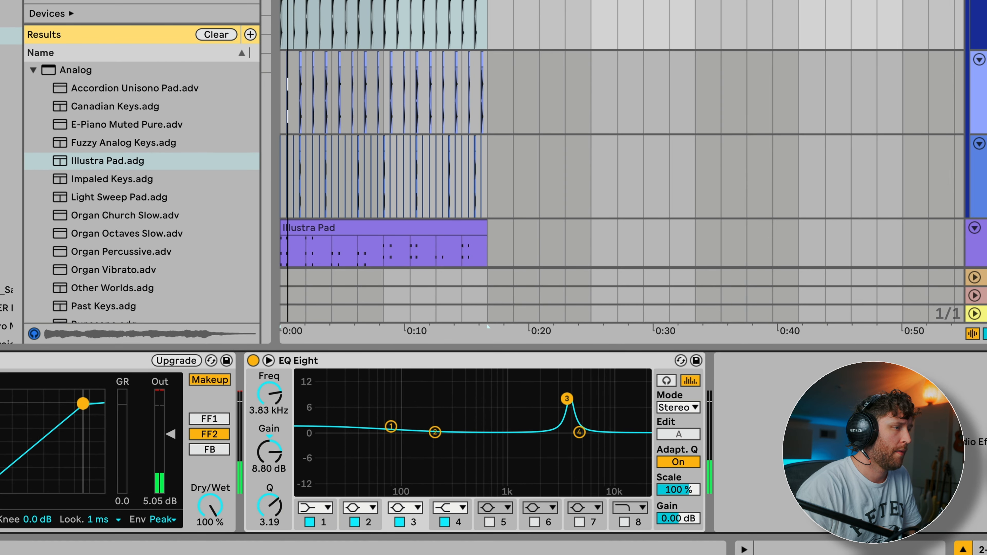
key(space)
key(space)
key(space)
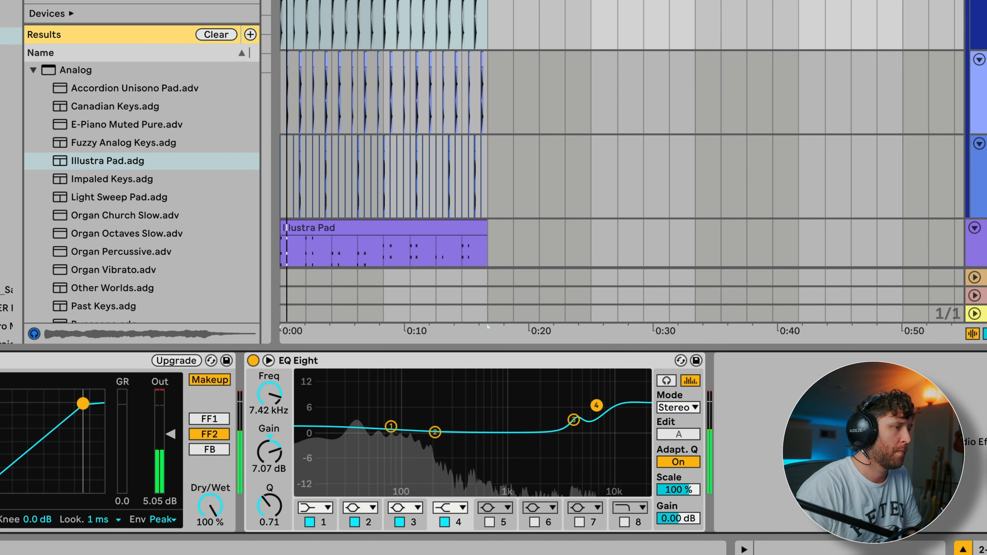